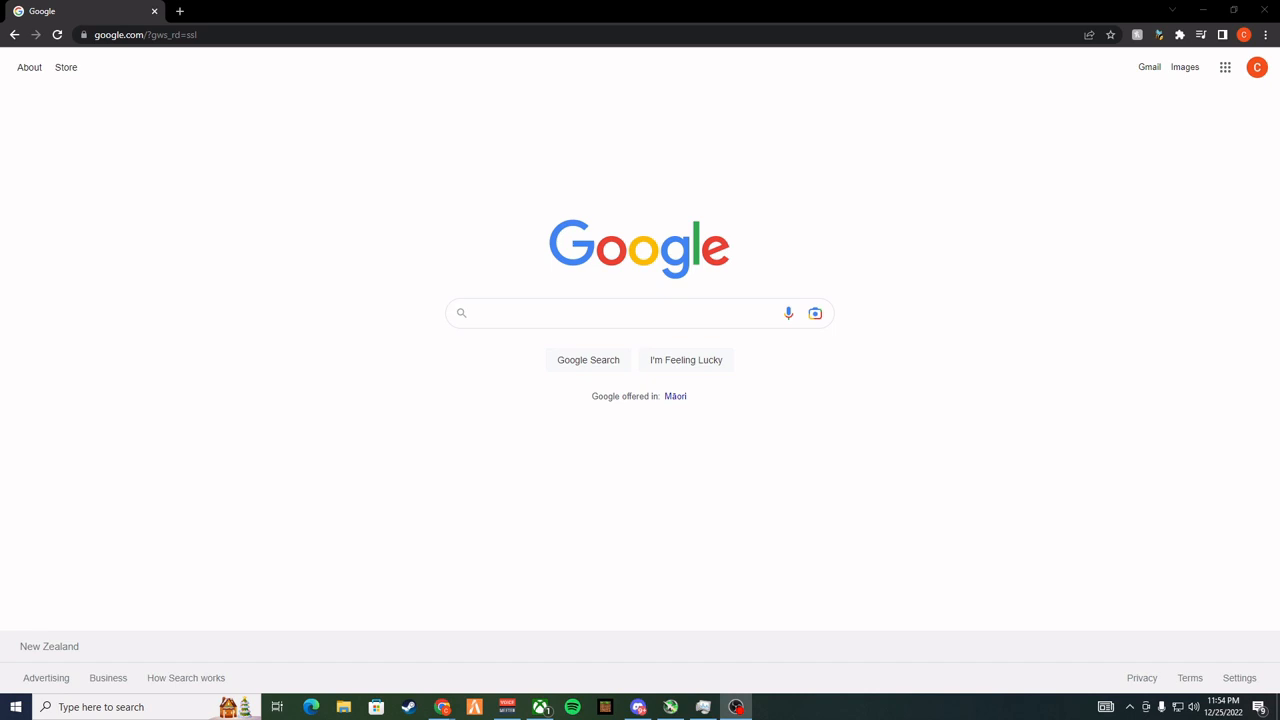
Search the web for "voicemeeter banana" and open the VB-Audio VoiceMeeter Banana page
{"action": "left_click", "coordinate": [355, 34]}
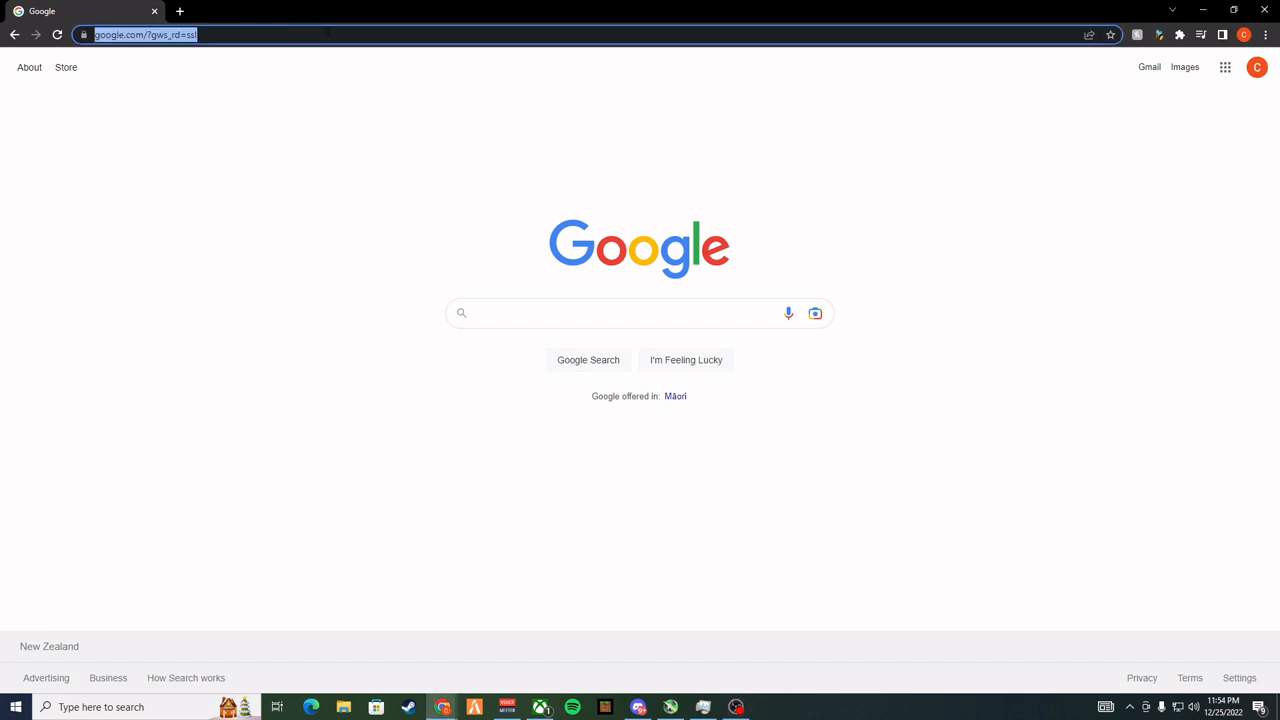
{"action": "type", "text": "voi"}
{"action": "key", "text": "BackSpace"}
{"action": "key", "text": "BackSpace"}
{"action": "type", "text": "oi"}
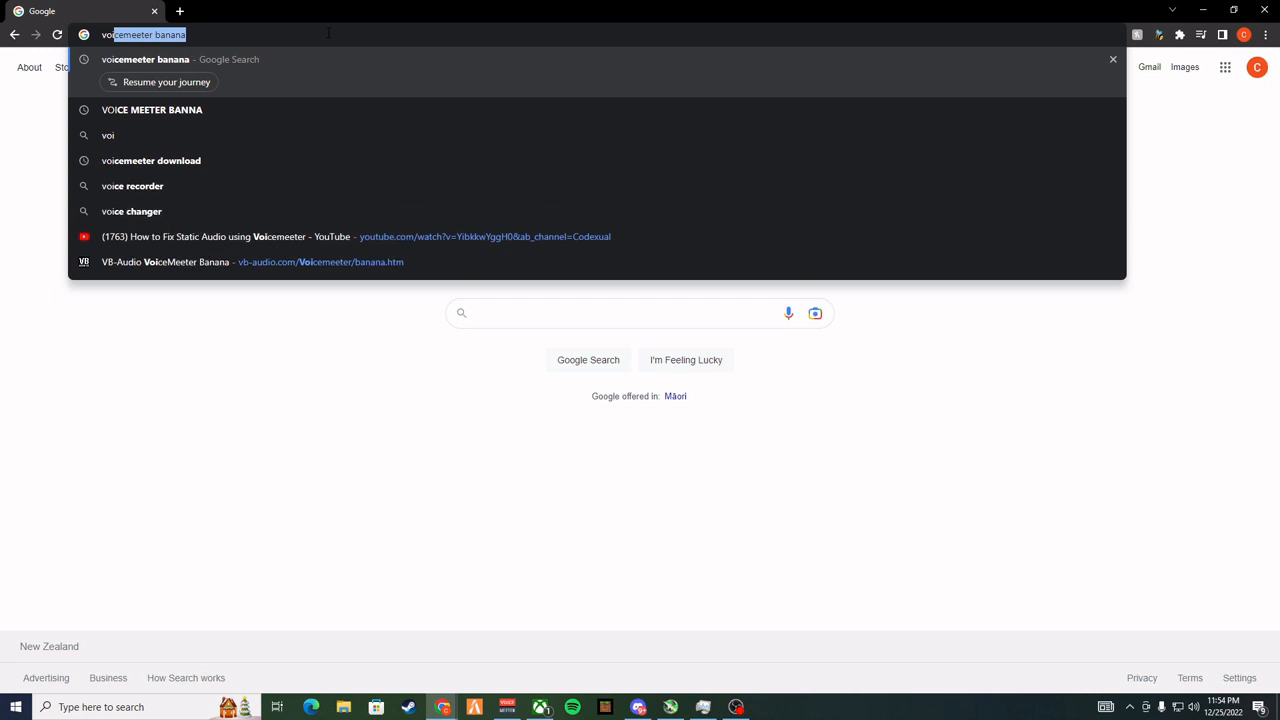
{"action": "key", "text": "Return"}
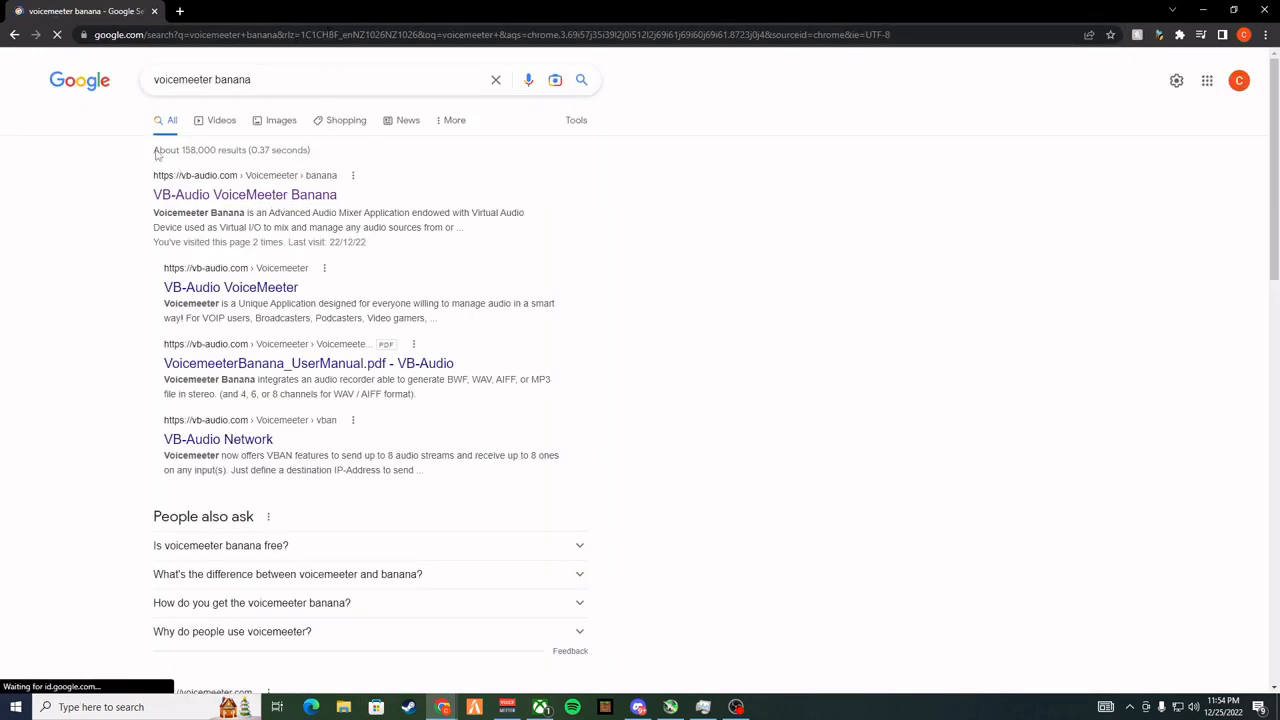
{"action": "left_click", "coordinate": [279, 200]}
Examine the Voicemeeter 2.0.6.8 download options on the Banana page, focusing on the EXE file installer
{"action": "scroll", "coordinate": [530, 360], "scroll_direction": "down", "scroll_amount": 5}
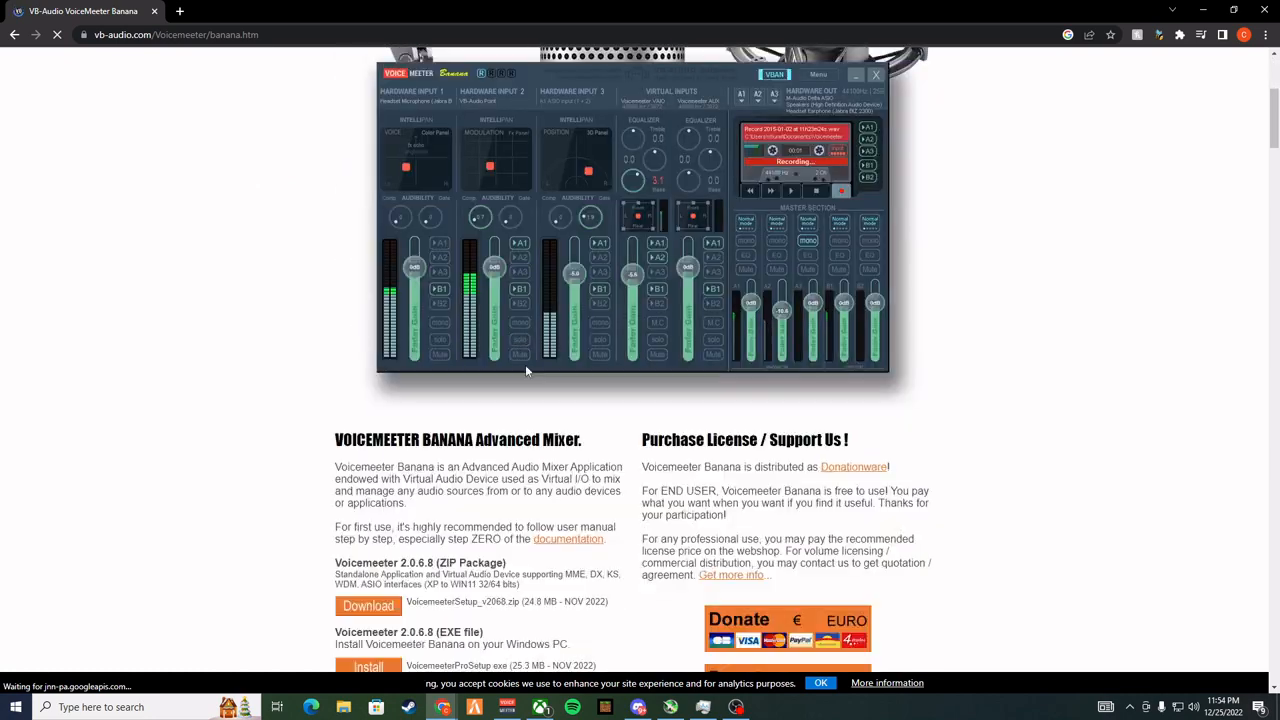
{"action": "scroll", "coordinate": [513, 408], "scroll_direction": "up", "scroll_amount": 4}
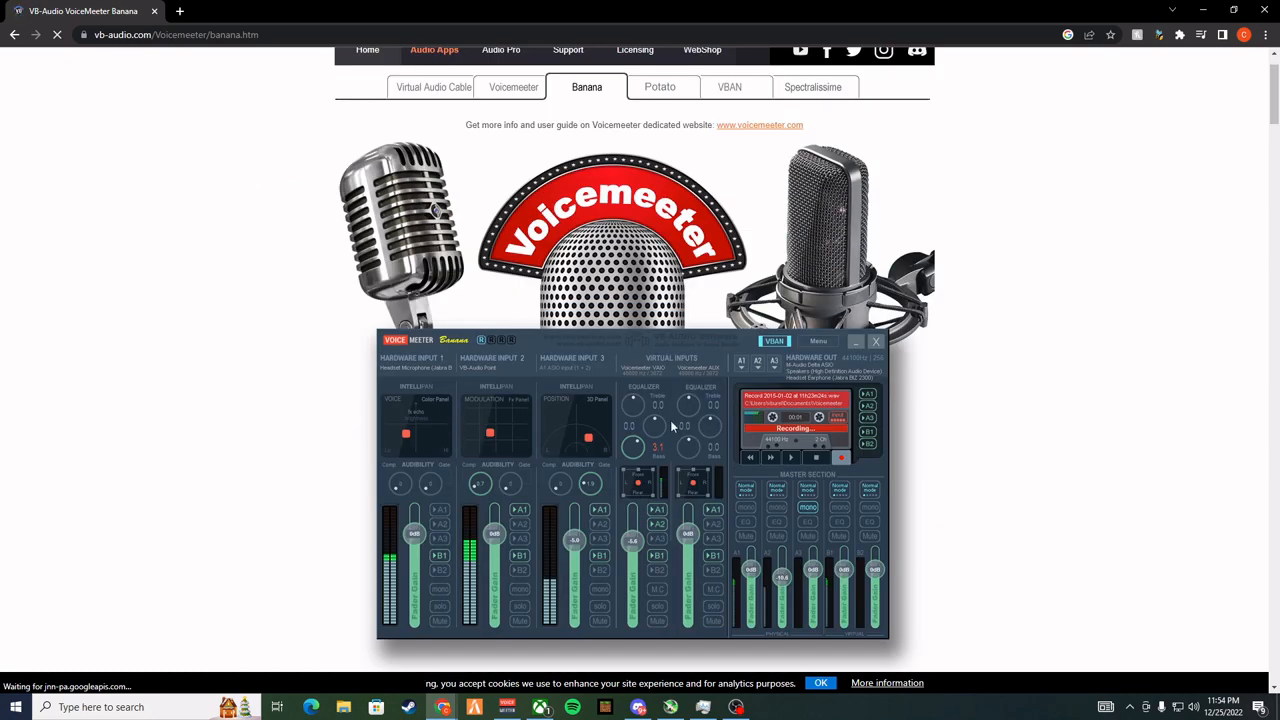
{"action": "scroll", "coordinate": [603, 387], "scroll_direction": "down", "scroll_amount": 3}
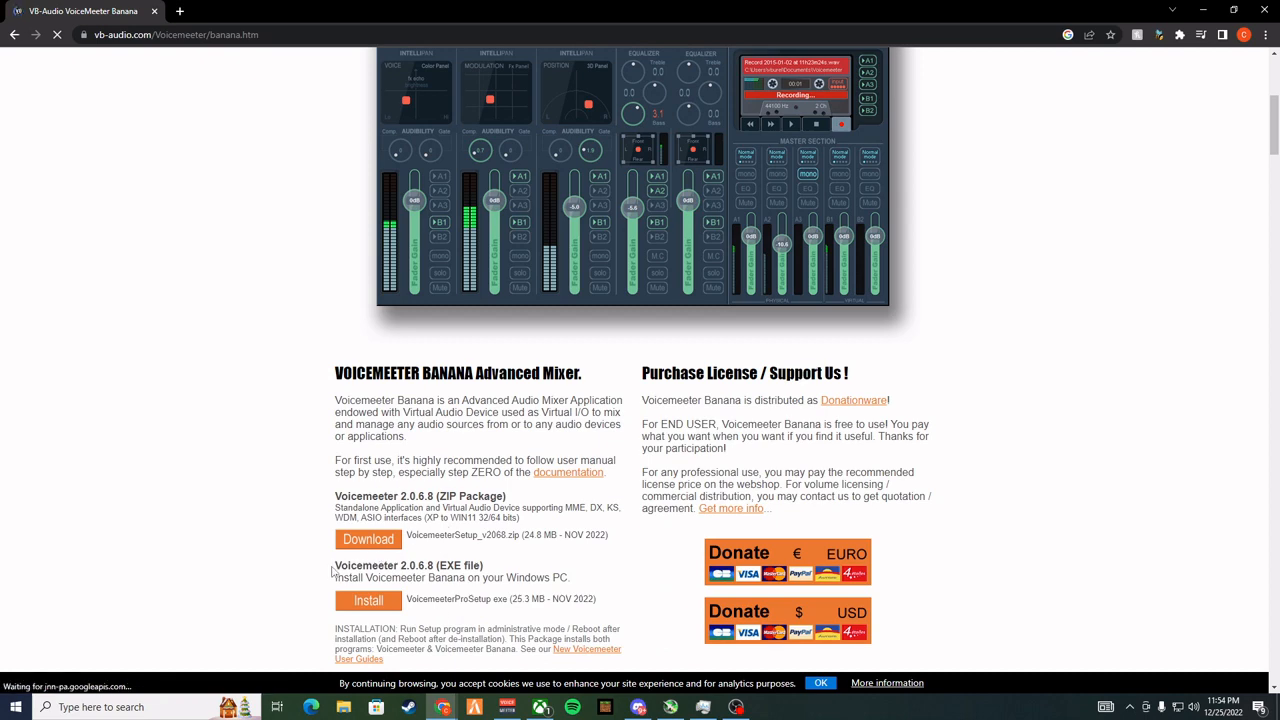
{"action": "left_click_drag", "start_coordinate": [332, 567], "coordinate": [480, 568]}
{"action": "left_click", "coordinate": [505, 575]}
{"action": "left_click_drag", "start_coordinate": [348, 567], "coordinate": [552, 568]}
{"action": "left_click", "coordinate": [563, 573]}
{"action": "scroll", "coordinate": [578, 566], "scroll_direction": "up", "scroll_amount": 1}
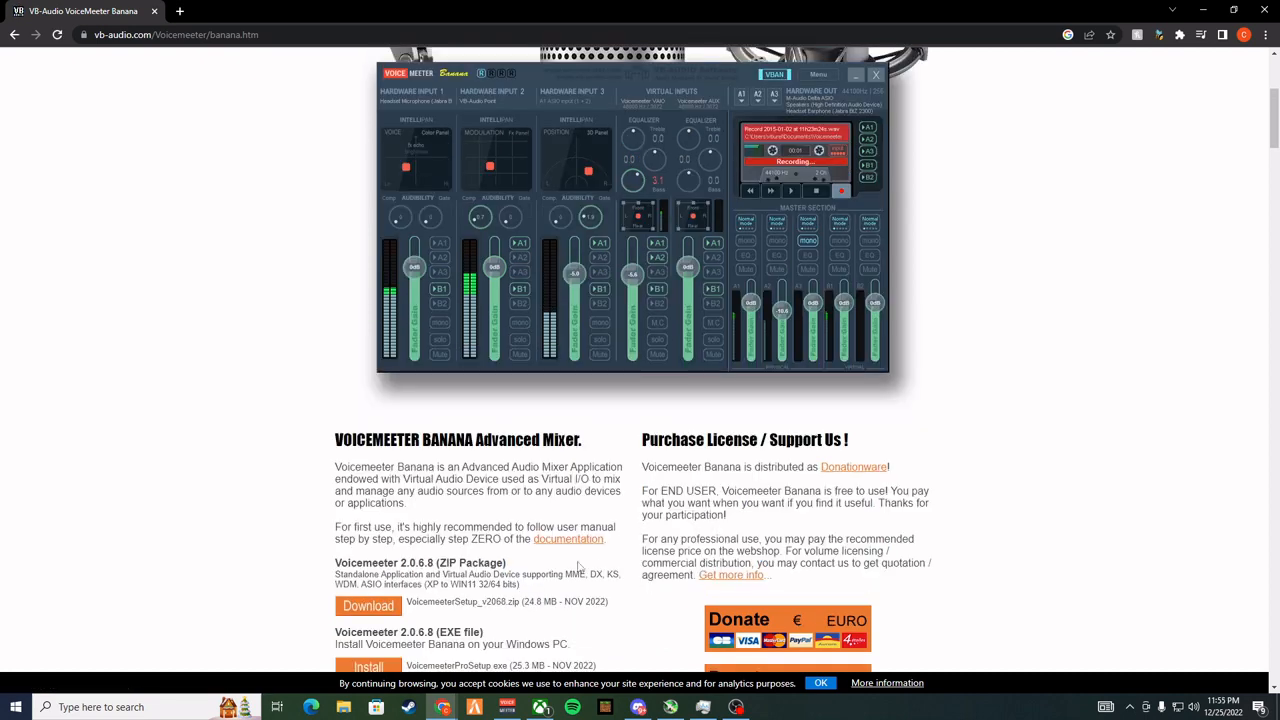
{"action": "scroll", "coordinate": [326, 555], "scroll_direction": "down", "scroll_amount": 2}
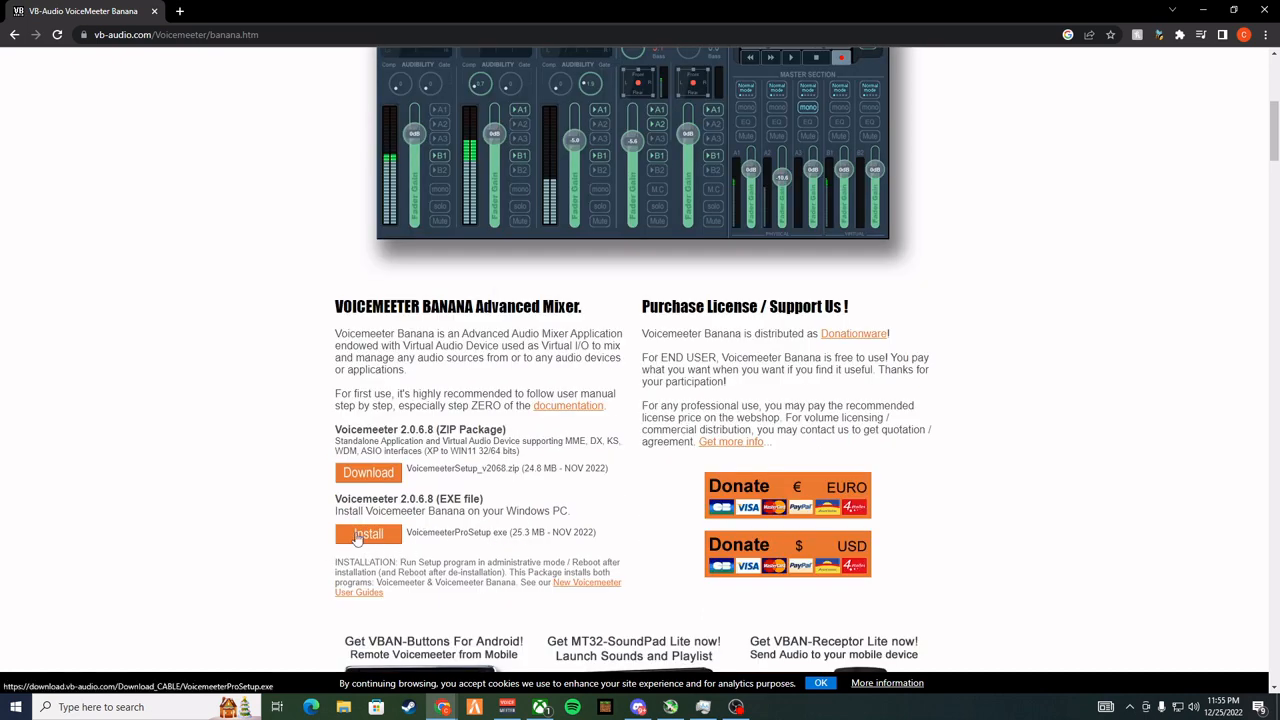
Open the Virtual Audio Cable page on the VB-Audio site and look through its VB-CABLE driver downloads
{"action": "scroll", "coordinate": [549, 523], "scroll_direction": "up", "scroll_amount": 7}
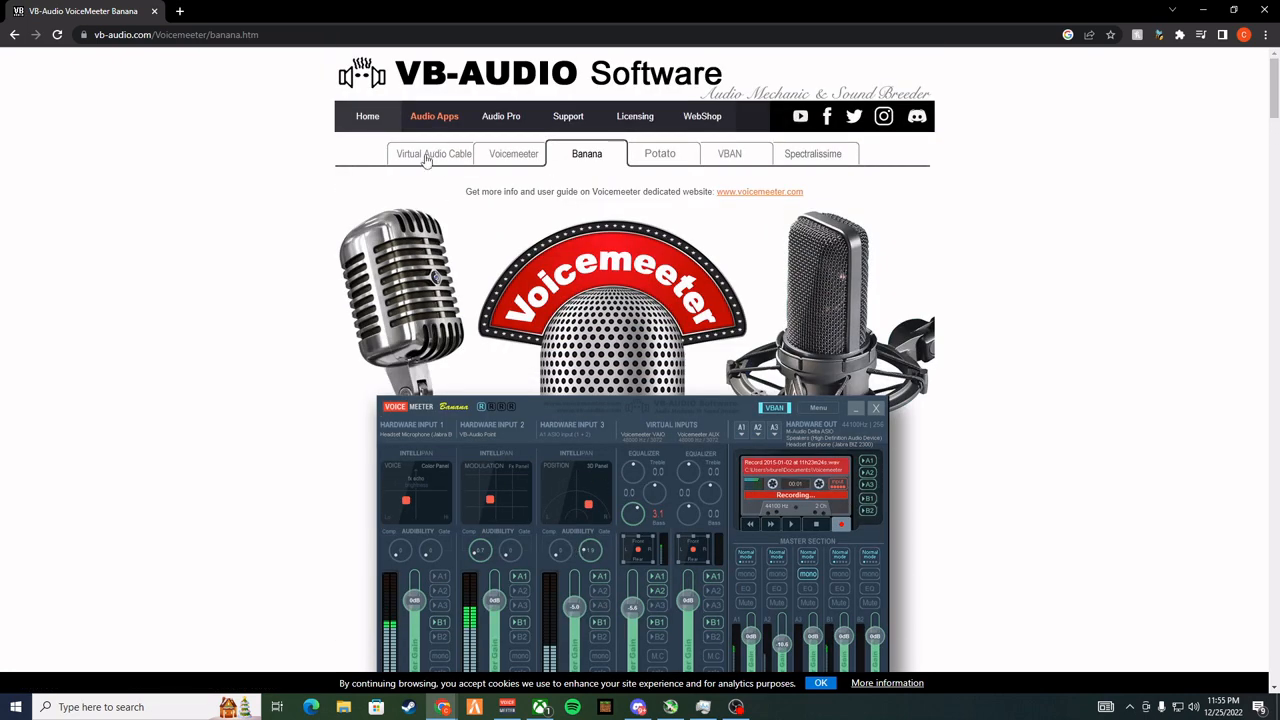
{"action": "left_click", "coordinate": [427, 161]}
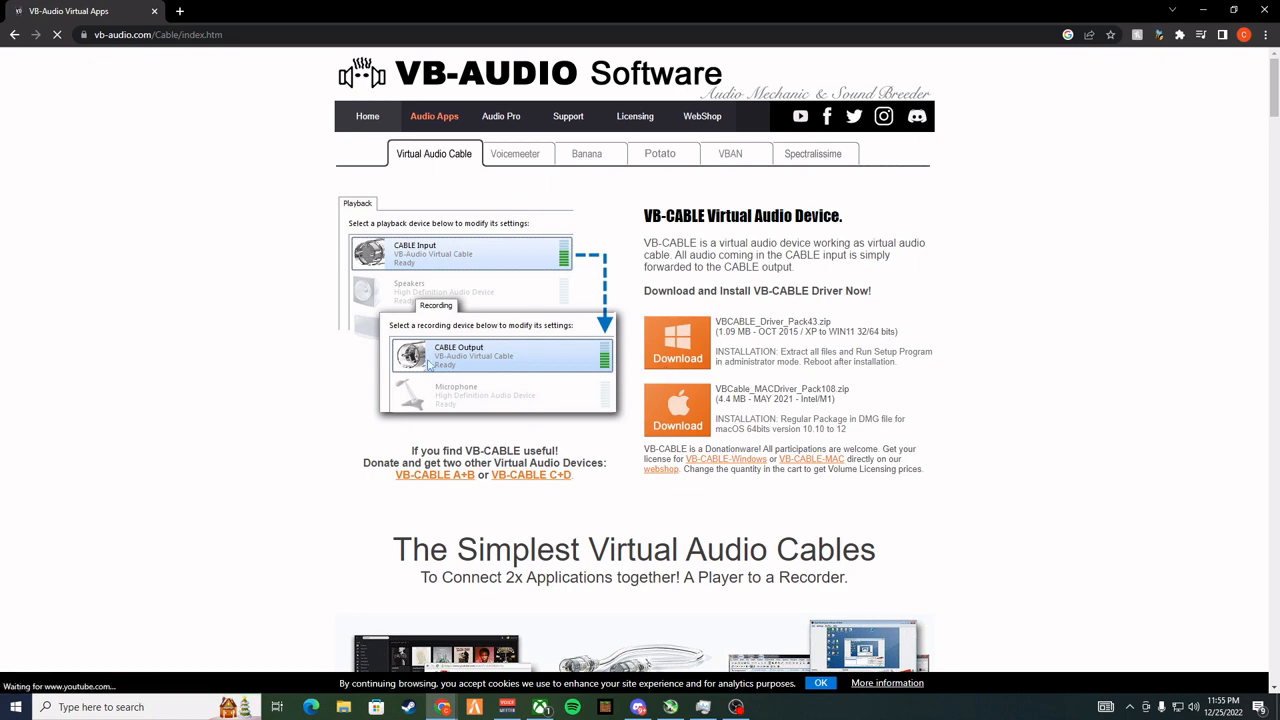
{"action": "scroll", "coordinate": [475, 350], "scroll_direction": "down", "scroll_amount": 1}
{"action": "scroll", "coordinate": [466, 210], "scroll_direction": "up", "scroll_amount": 1}
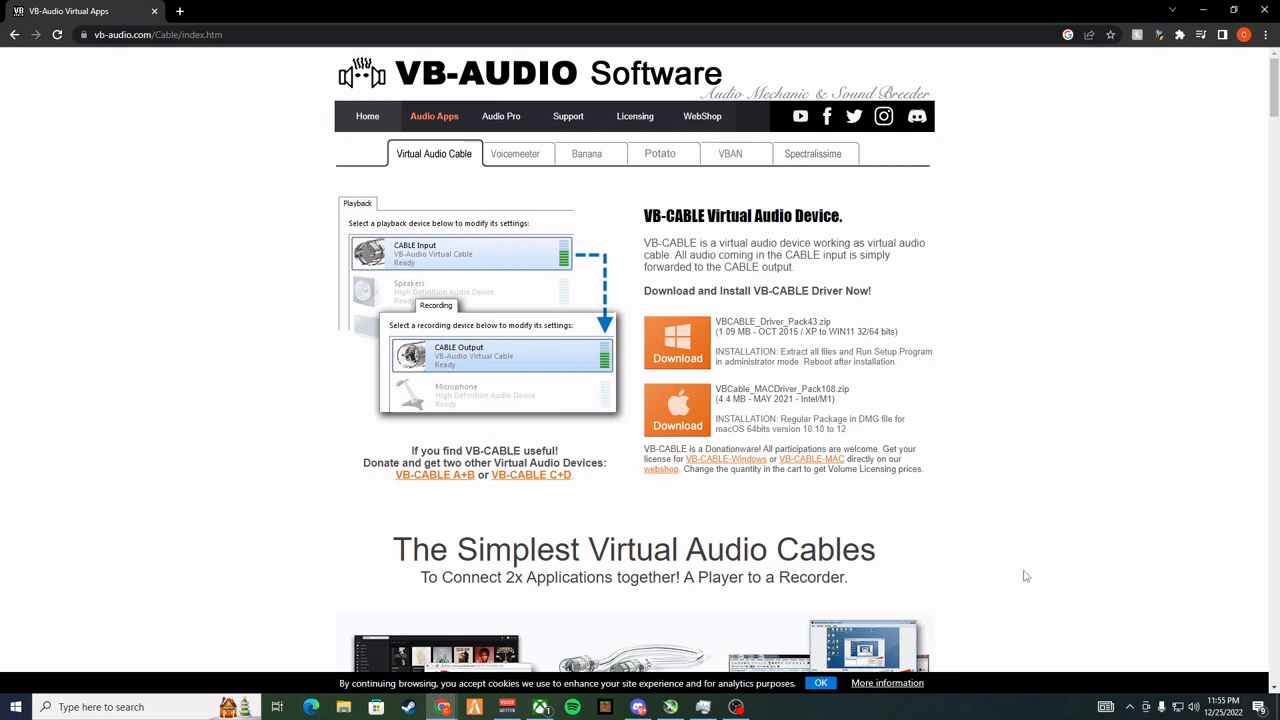
Switch to Voicemeeter Banana and review the devices offered for hardware output A1, keeping the current selection
{"action": "mouse_move", "coordinate": [443, 707]}
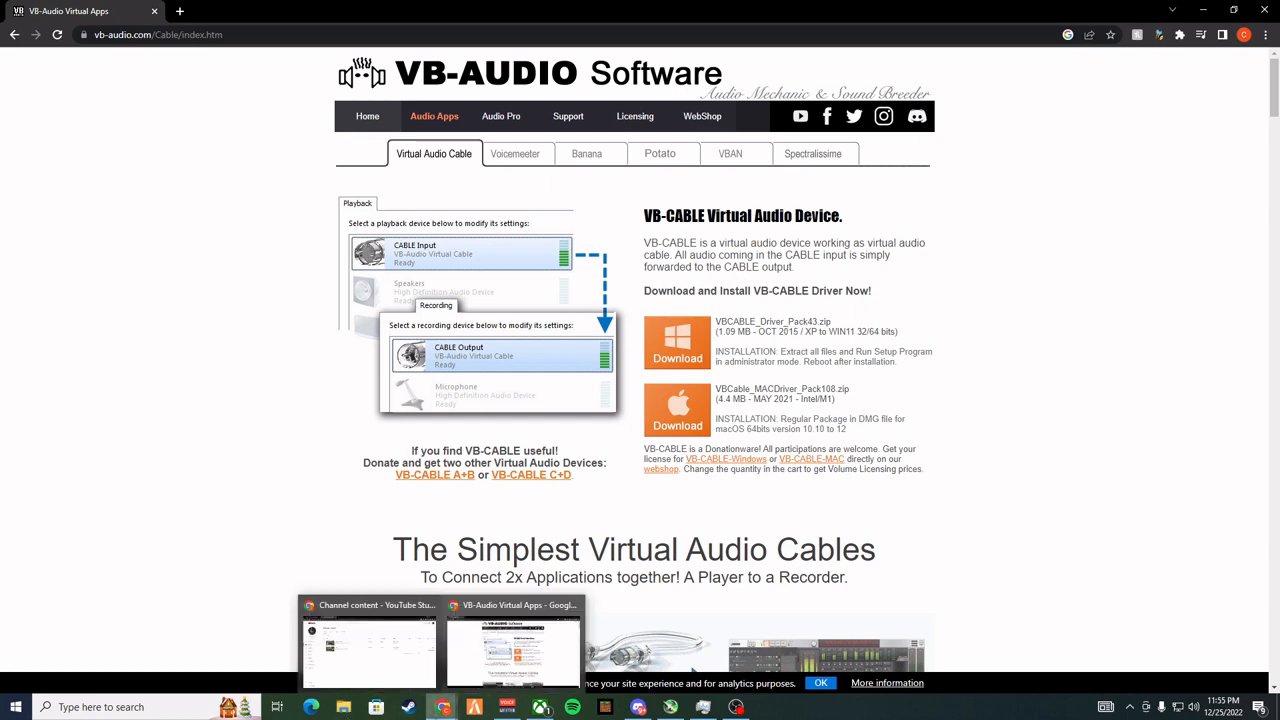
{"action": "left_click", "coordinate": [507, 707]}
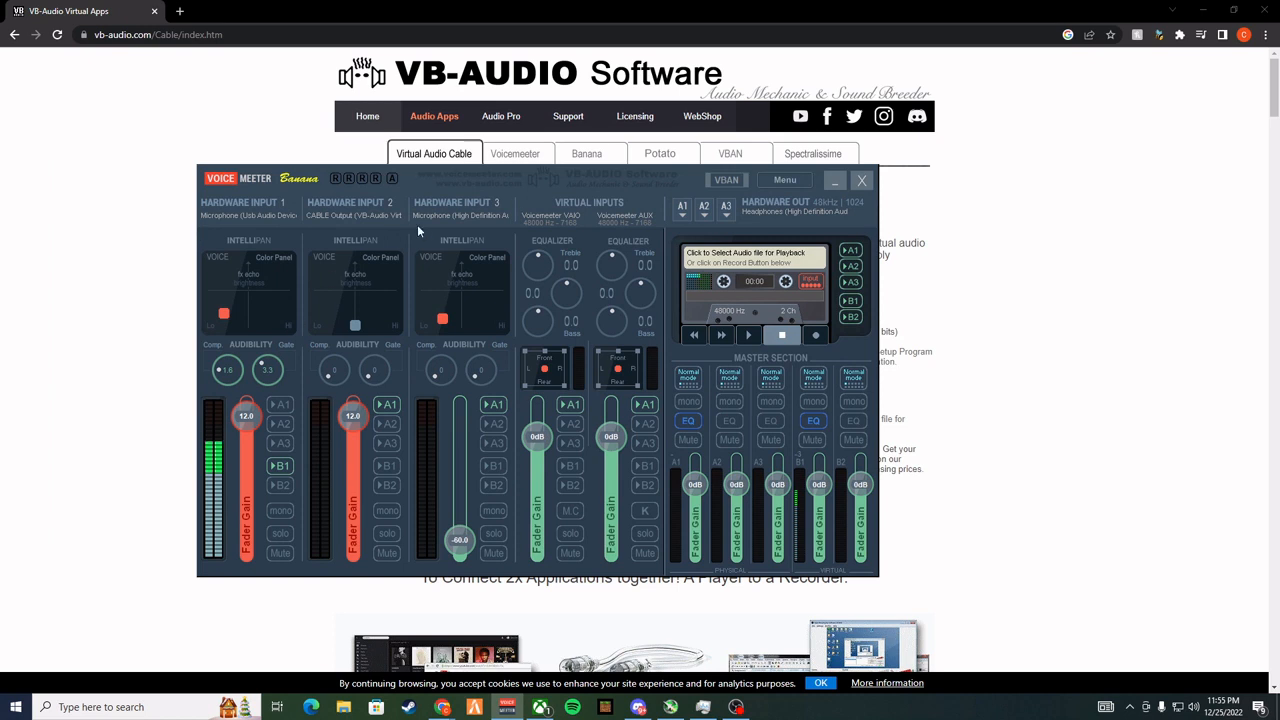
{"action": "left_click", "coordinate": [683, 211]}
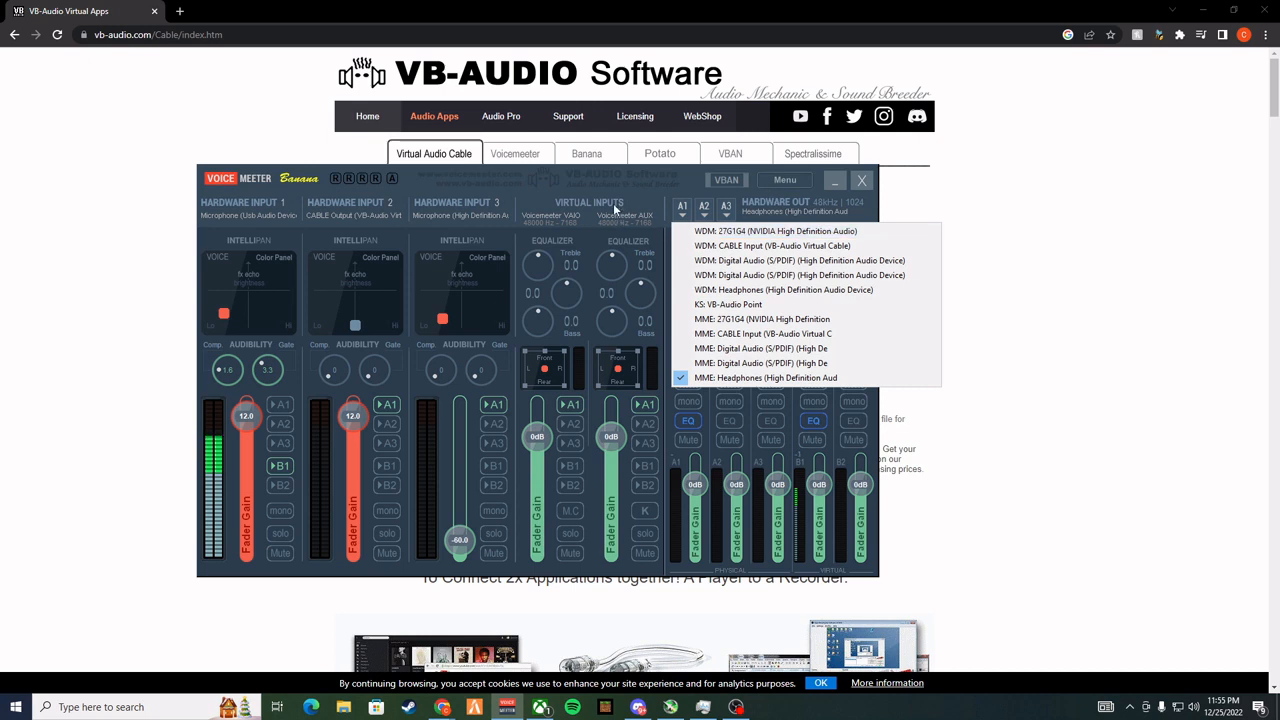
{"action": "left_click", "coordinate": [658, 190]}
Review the microphone choices for Hardware Input 1, and toggle its B1 routing off and on again
{"action": "left_click", "coordinate": [279, 215]}
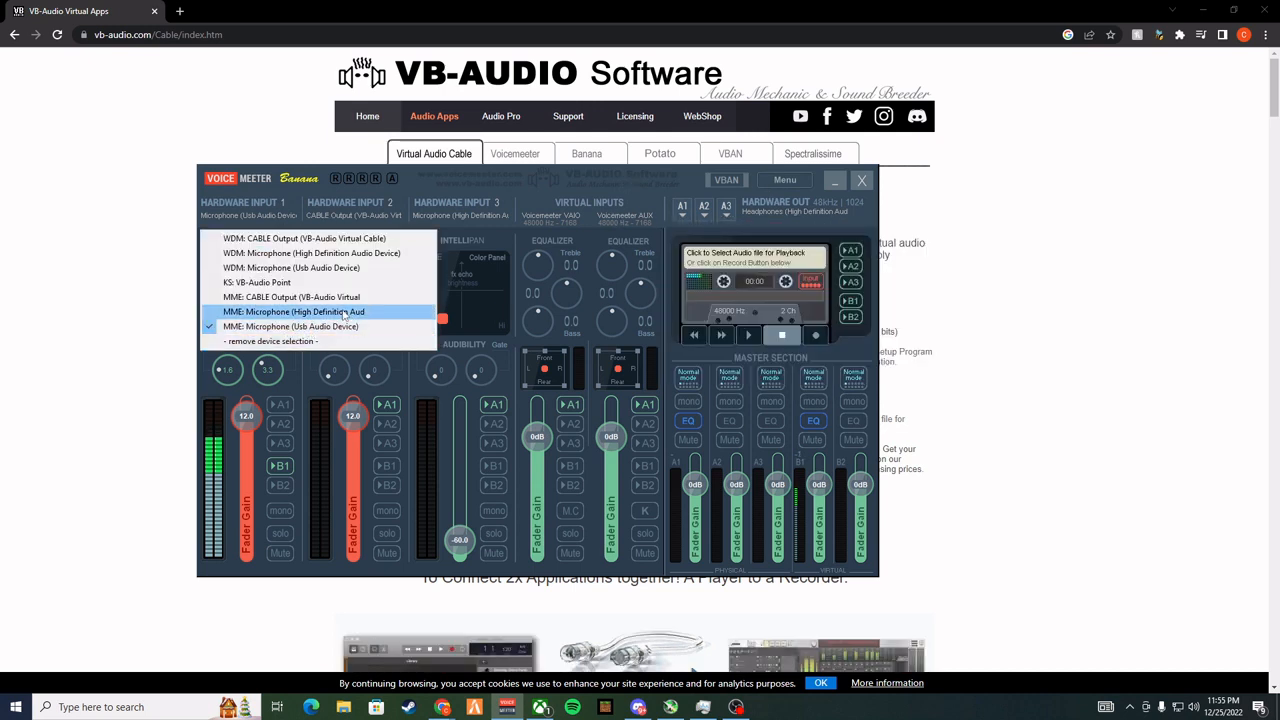
{"action": "left_click", "coordinate": [522, 178]}
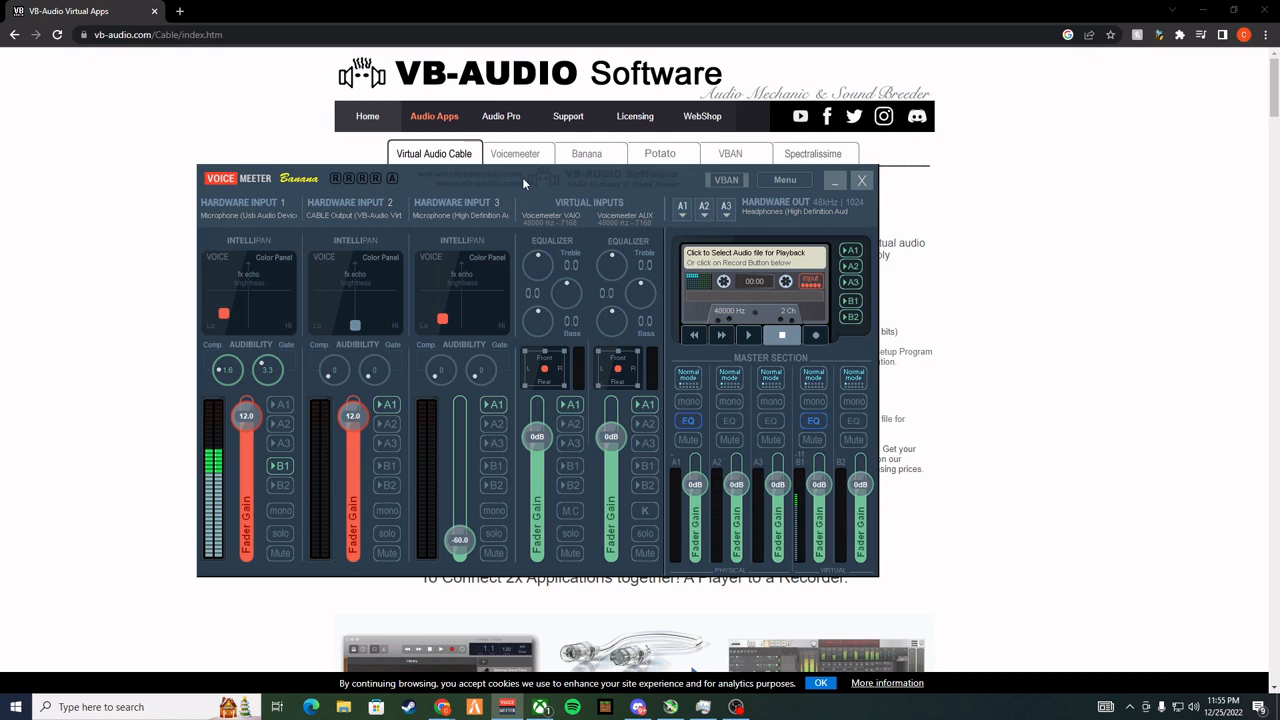
{"action": "left_click", "coordinate": [281, 467]}
{"action": "left_click", "coordinate": [282, 468]}
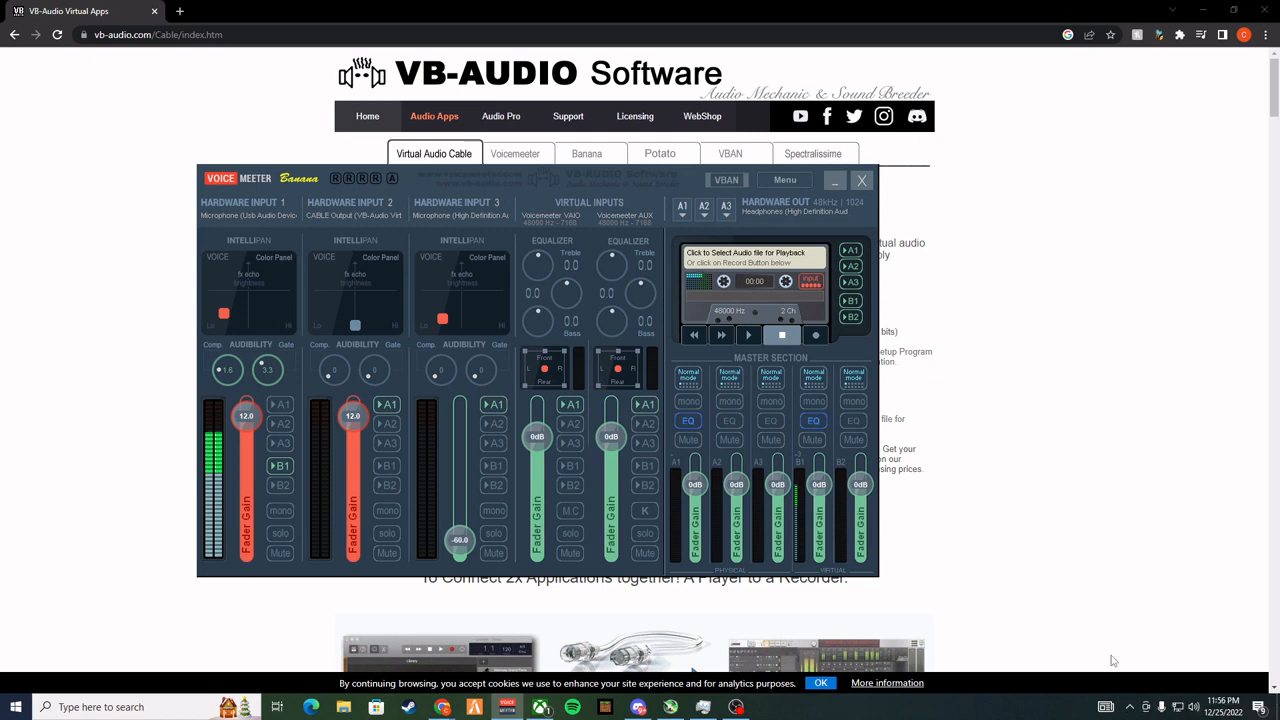
Open the Windows Sound settings and check the default status of VoiceMeeter Output among the recording devices
{"action": "right_click", "coordinate": [1195, 712]}
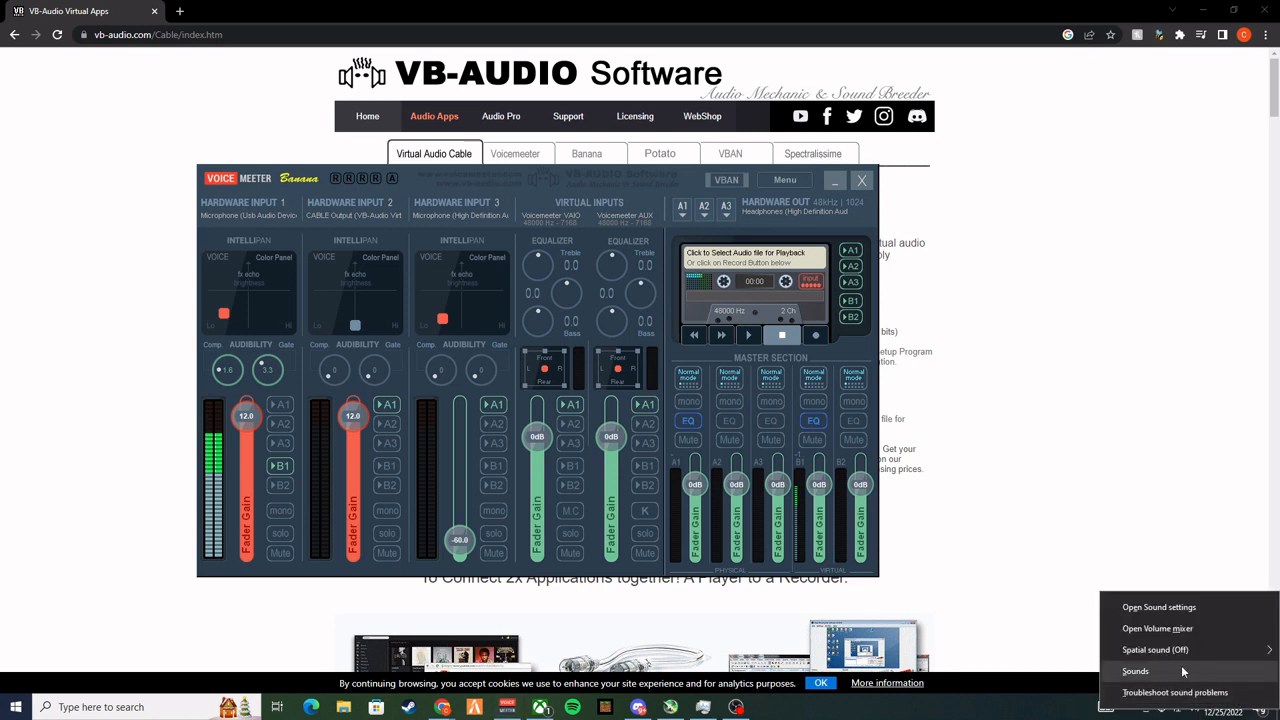
{"action": "left_click", "coordinate": [1181, 668]}
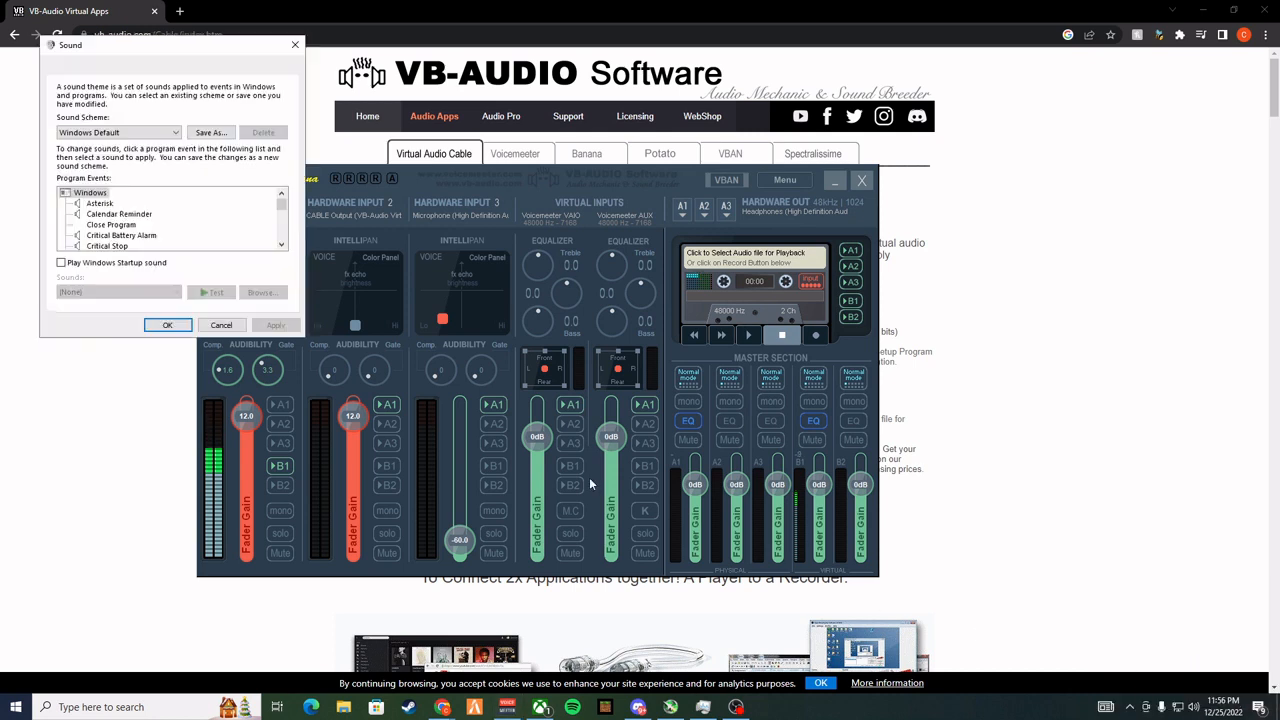
{"action": "left_click", "coordinate": [74, 68]}
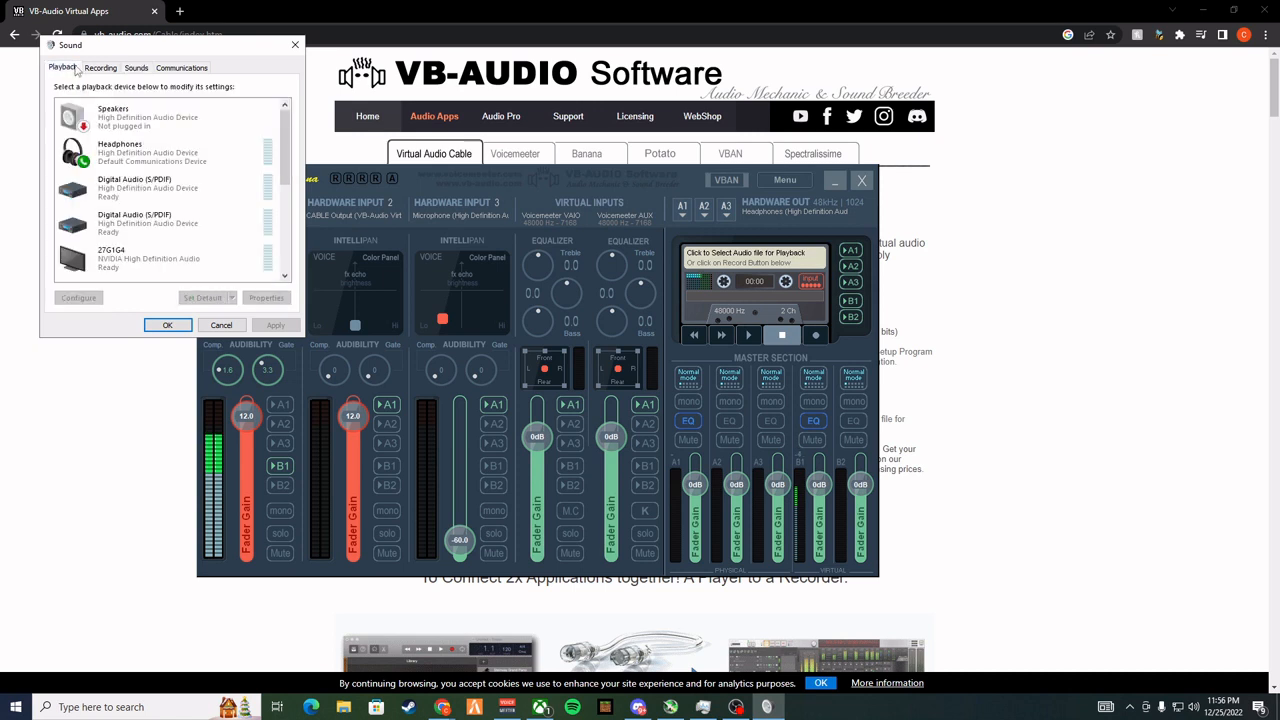
{"action": "left_click_drag", "start_coordinate": [150, 46], "coordinate": [183, 140]}
{"action": "left_click", "coordinate": [140, 161]}
{"action": "scroll", "coordinate": [140, 280], "scroll_direction": "down", "scroll_amount": 3}
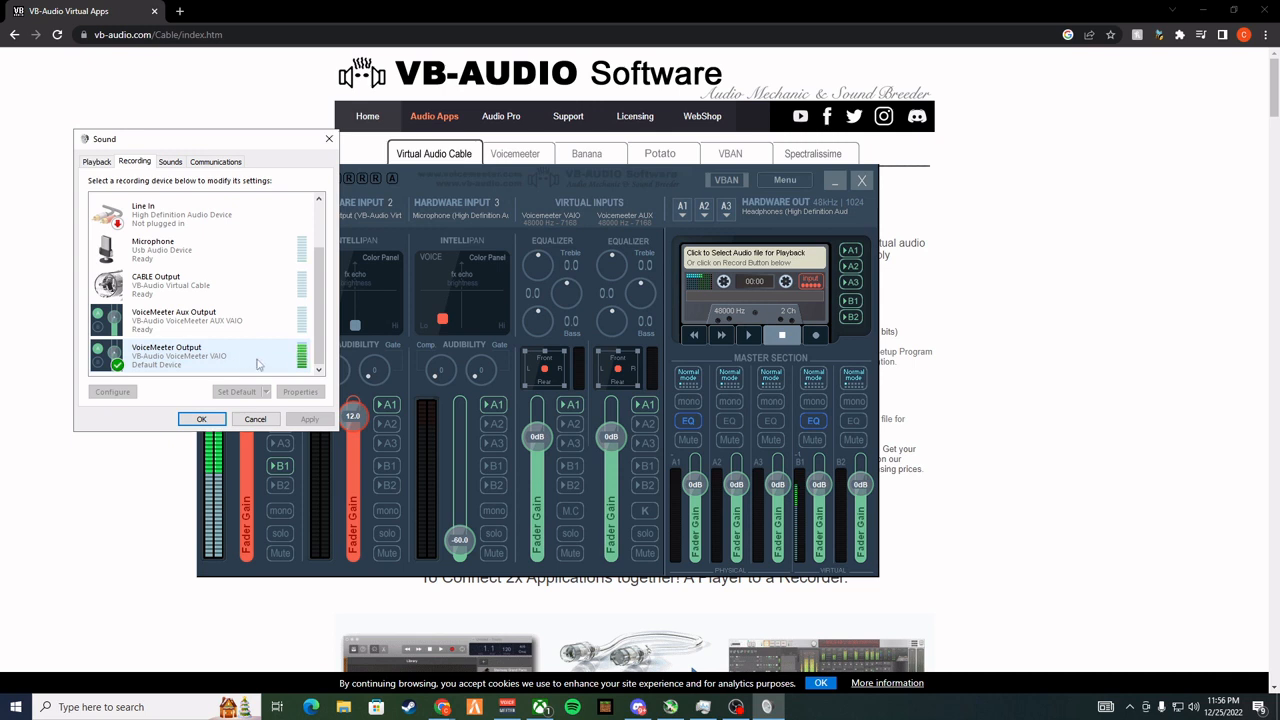
{"action": "right_click", "coordinate": [214, 360]}
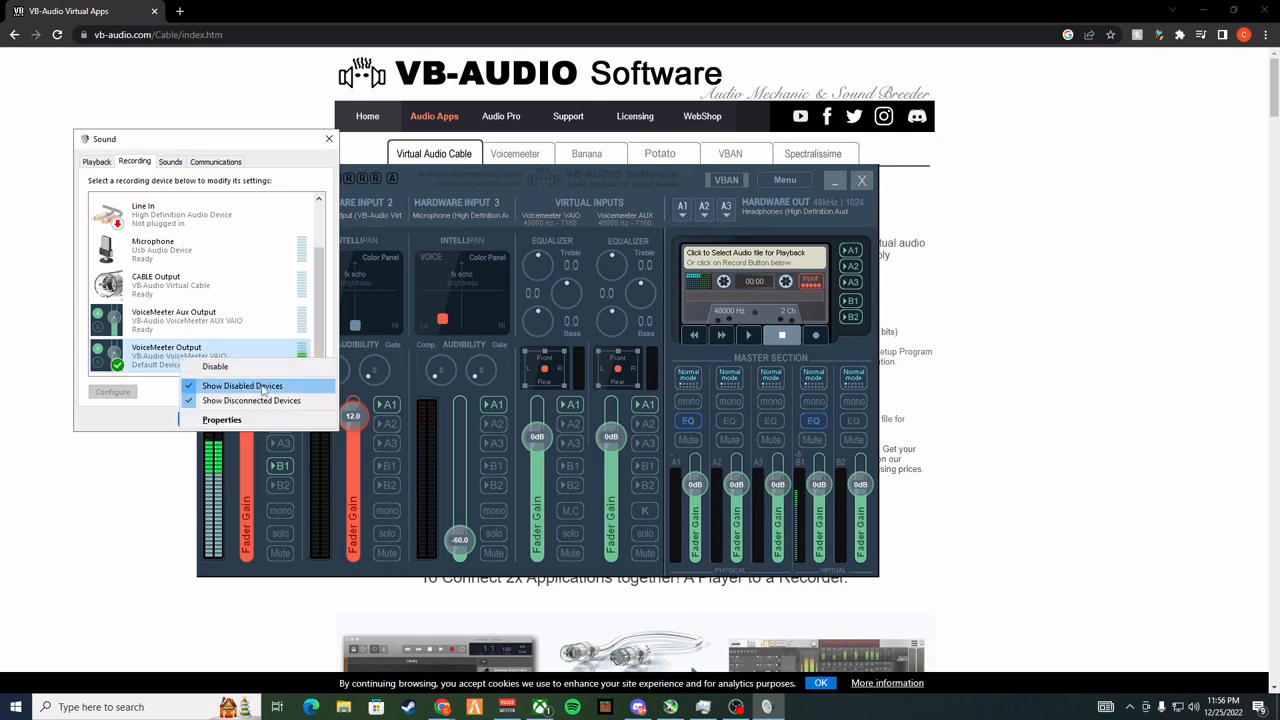
{"action": "left_click", "coordinate": [139, 430]}
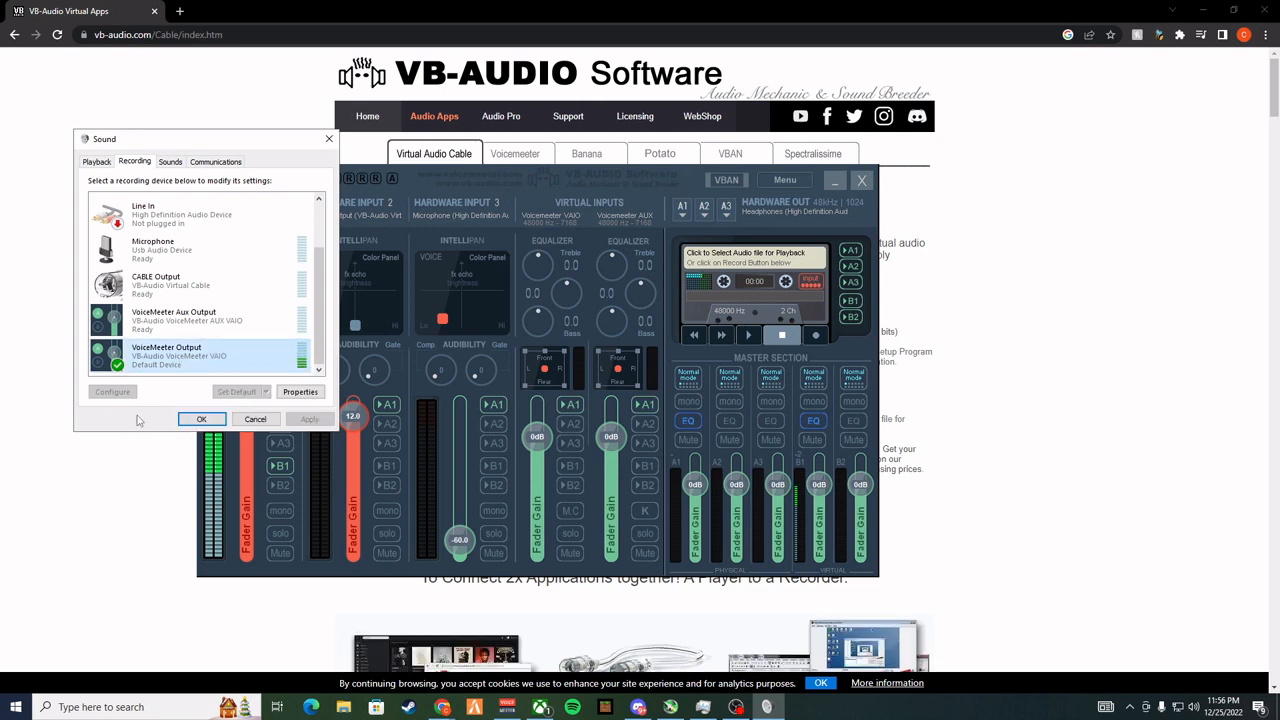
{"action": "scroll", "coordinate": [200, 330], "scroll_direction": "up", "scroll_amount": 1}
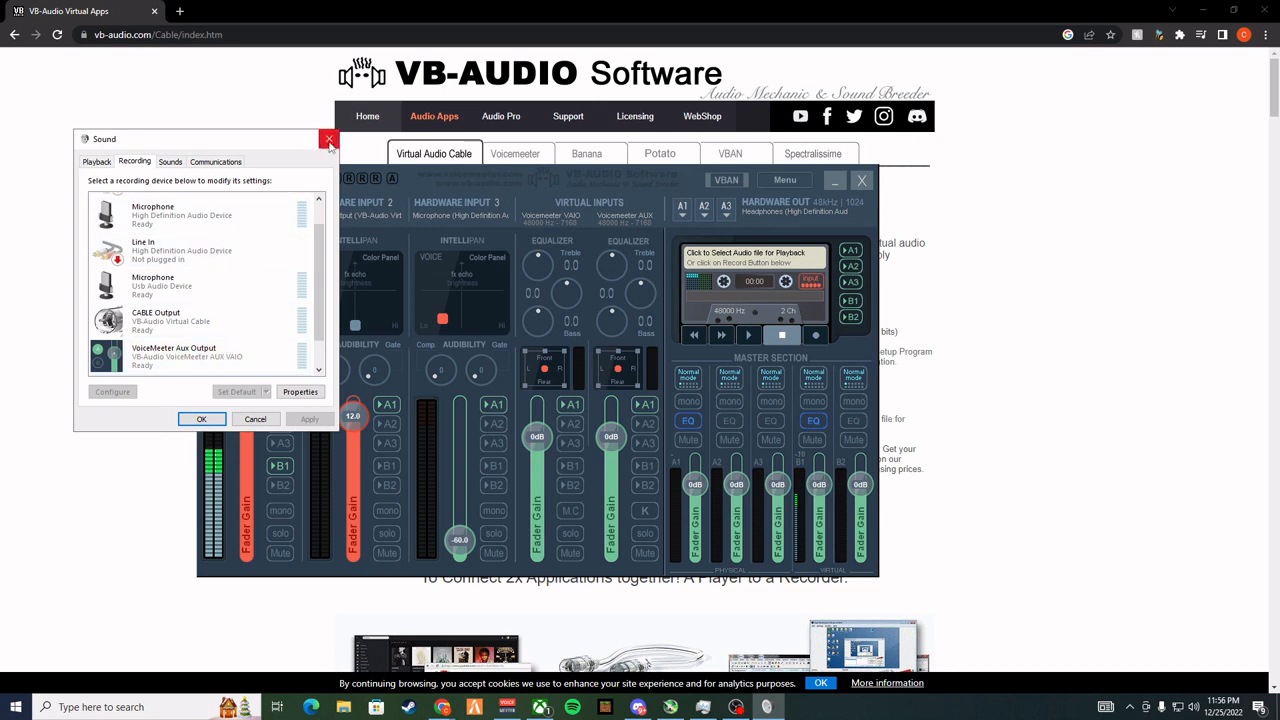
Check the default status of VoiceMeeter Aux Input among the playback devices and close the Sound settings
{"action": "left_click", "coordinate": [100, 164]}
{"action": "scroll", "coordinate": [200, 290], "scroll_direction": "down", "scroll_amount": 2}
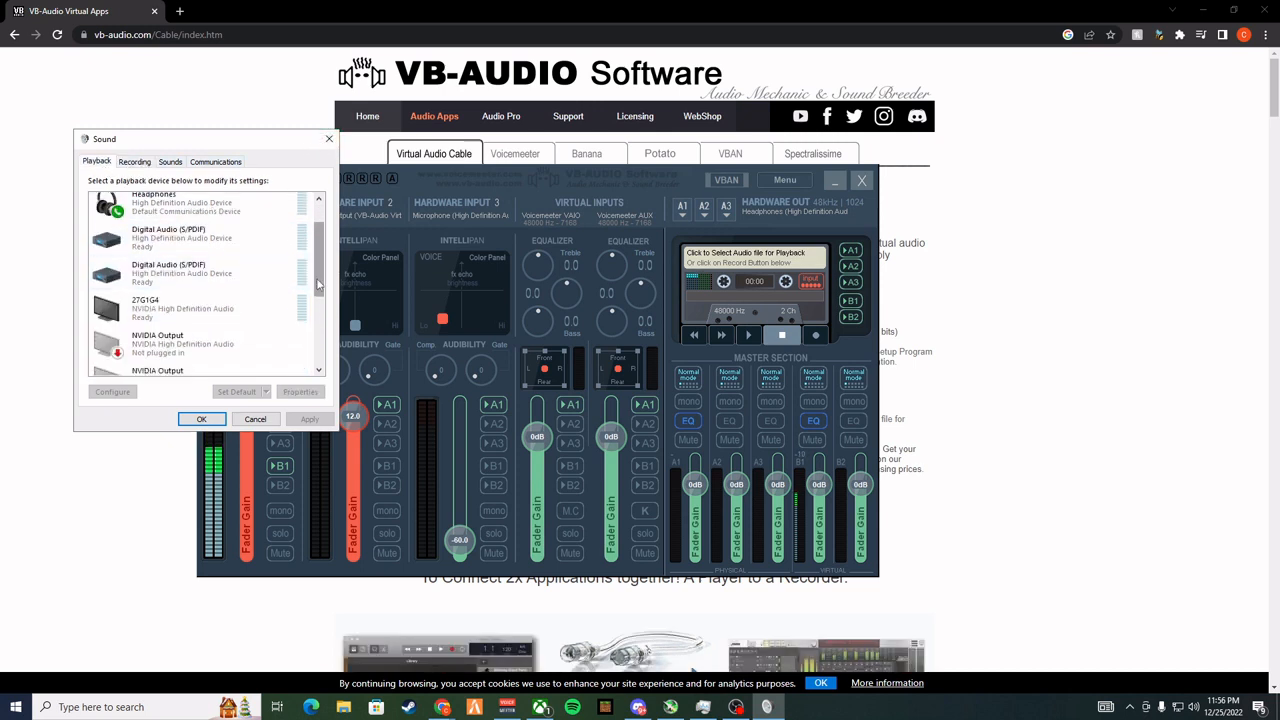
{"action": "scroll", "coordinate": [320, 285], "scroll_direction": "down", "scroll_amount": 2}
{"action": "scroll", "coordinate": [318, 290], "scroll_direction": "down", "scroll_amount": 5}
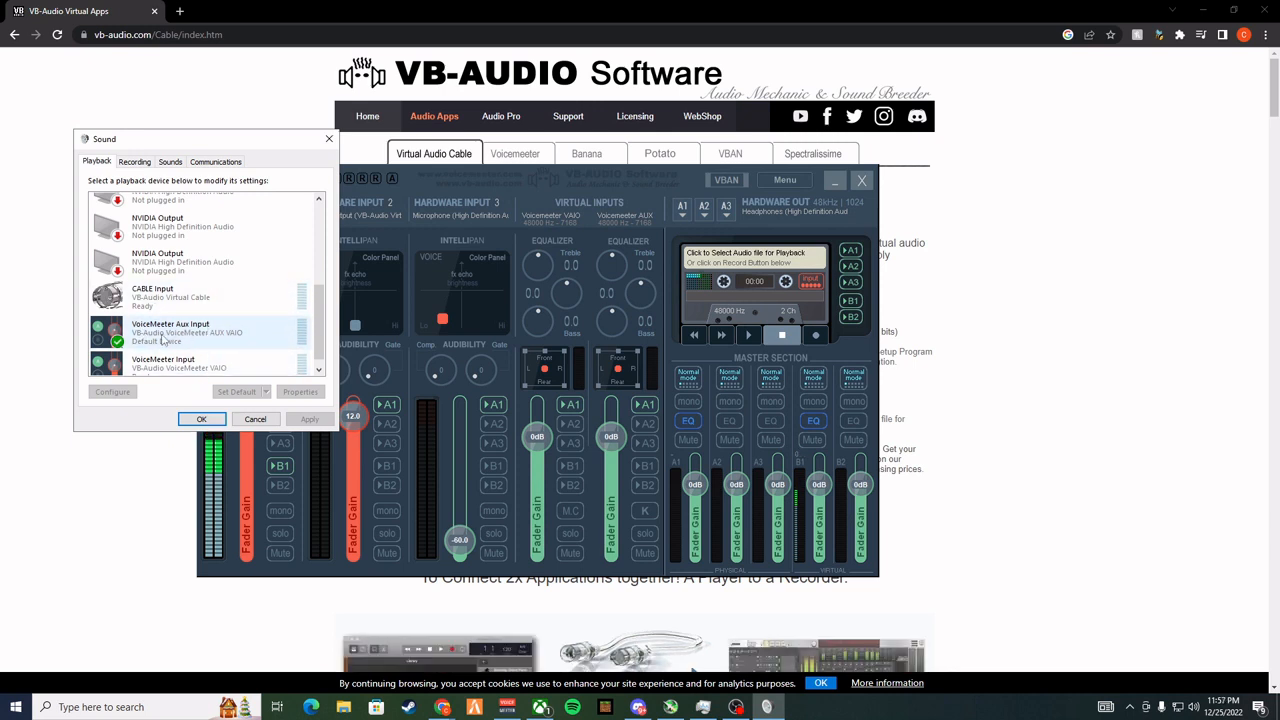
{"action": "scroll", "coordinate": [307, 366], "scroll_direction": "down", "scroll_amount": 1}
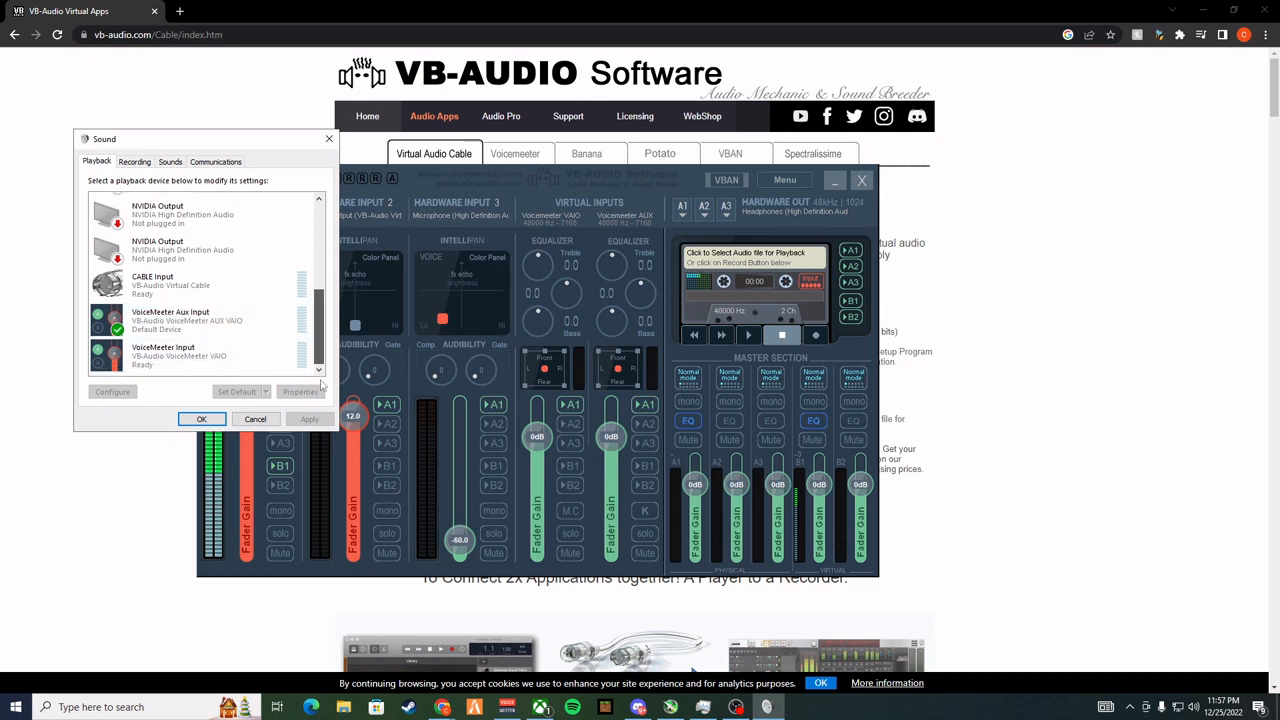
{"action": "right_click", "coordinate": [205, 328]}
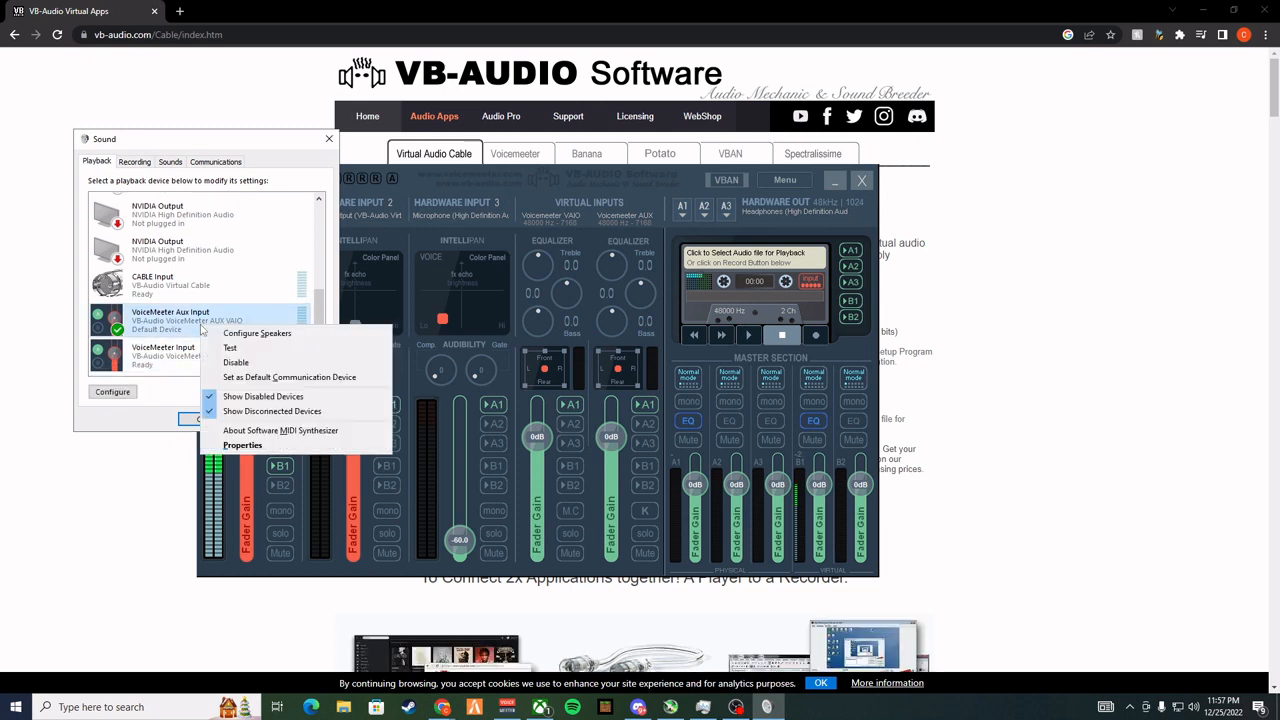
{"action": "left_click", "coordinate": [160, 424]}
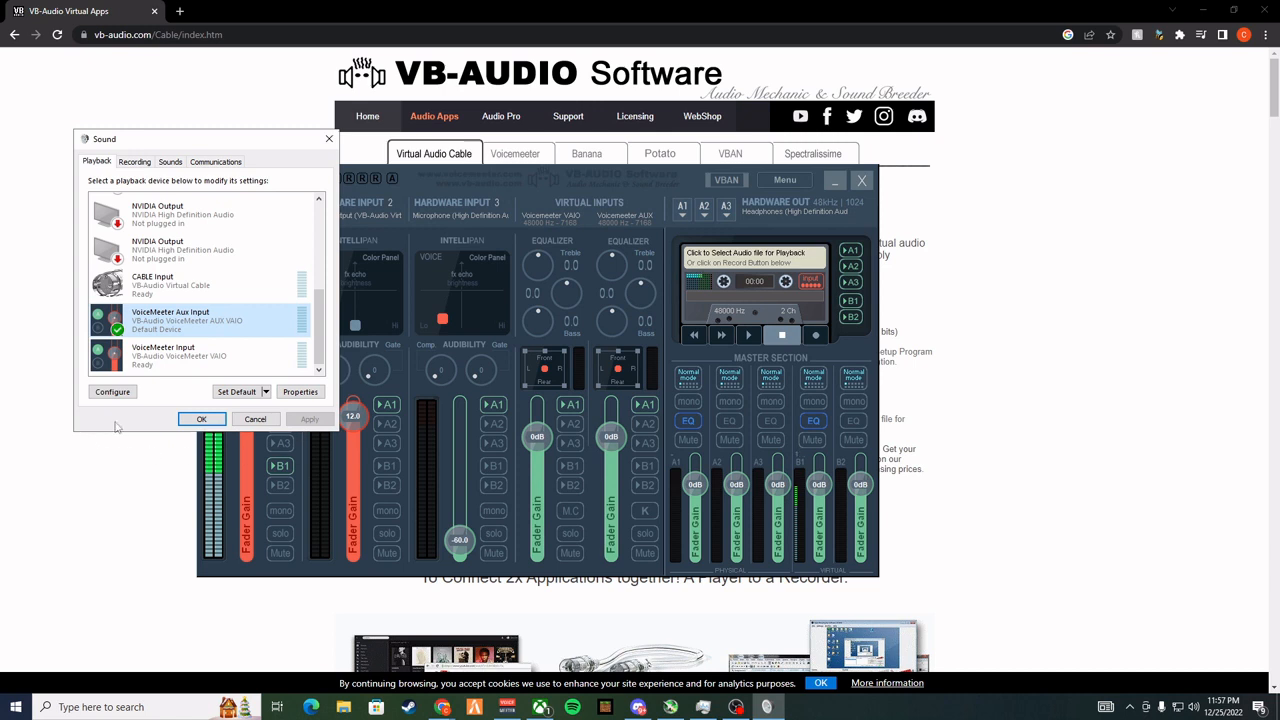
{"action": "left_click", "coordinate": [201, 419]}
Recheck the device list of hardware output A1 in Voicemeeter and bring its window back to the front
{"action": "left_click", "coordinate": [682, 207]}
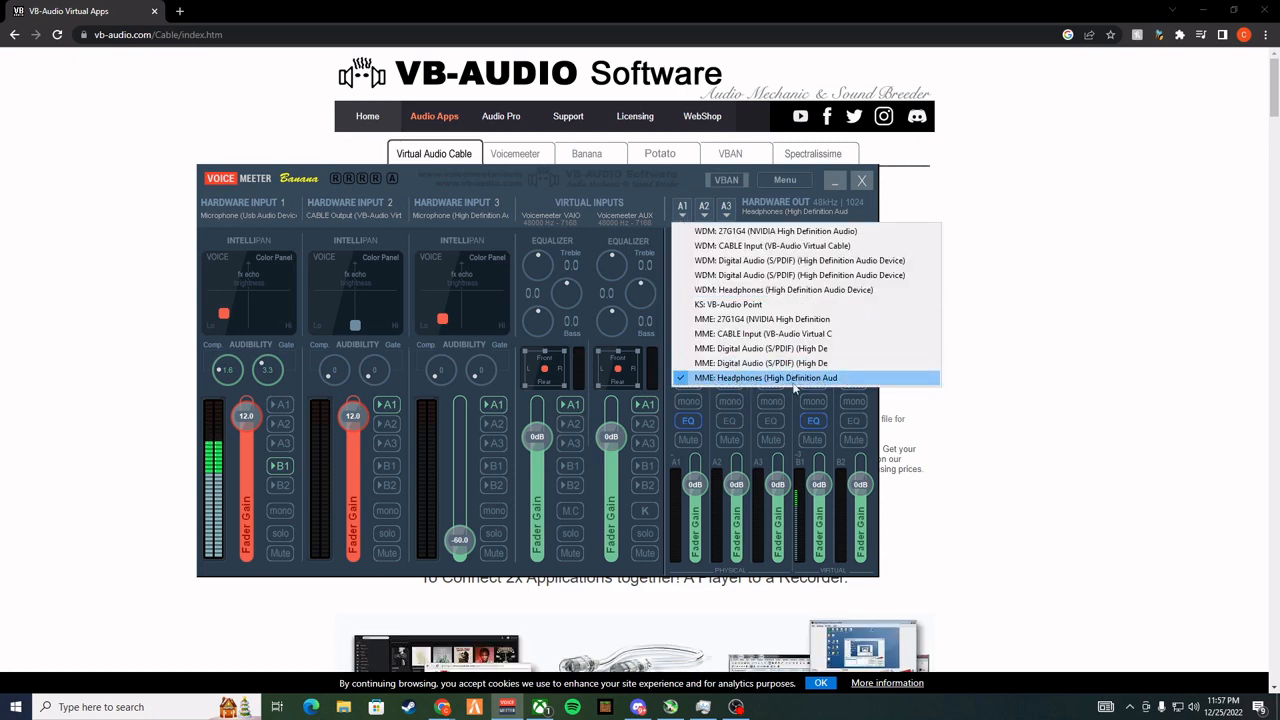
{"action": "left_click", "coordinate": [1002, 455]}
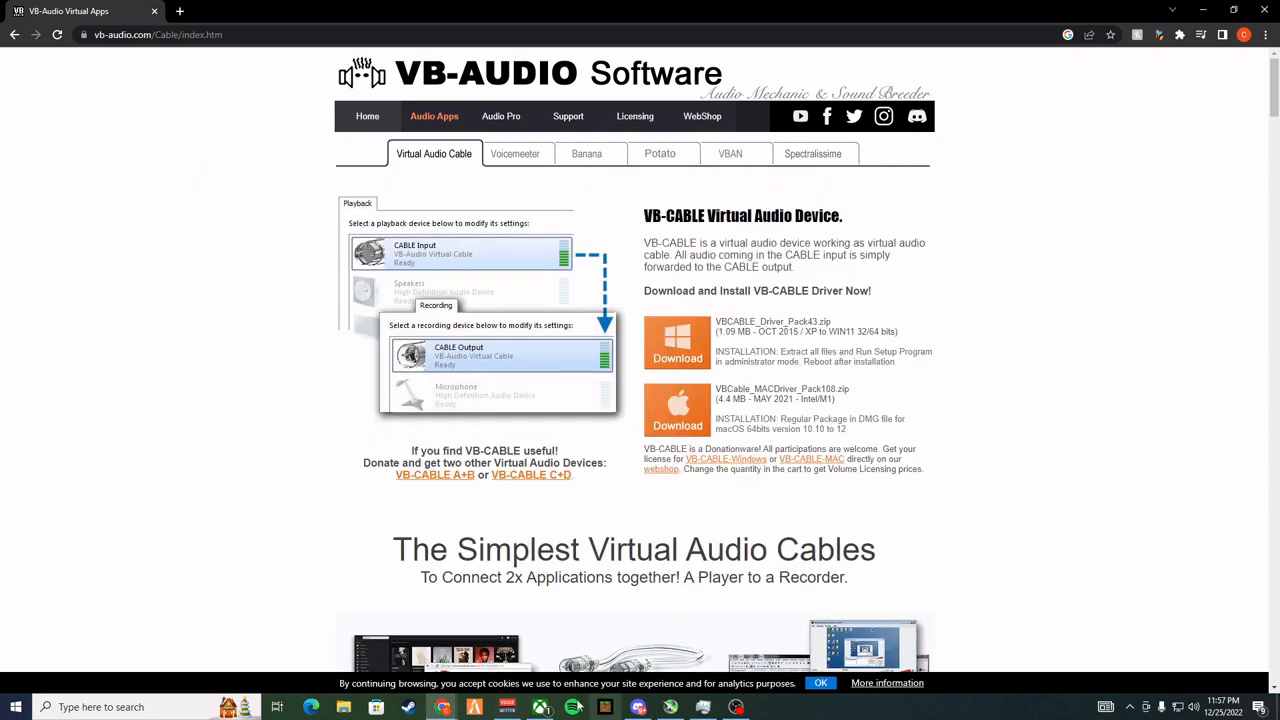
{"action": "left_click", "coordinate": [507, 707]}
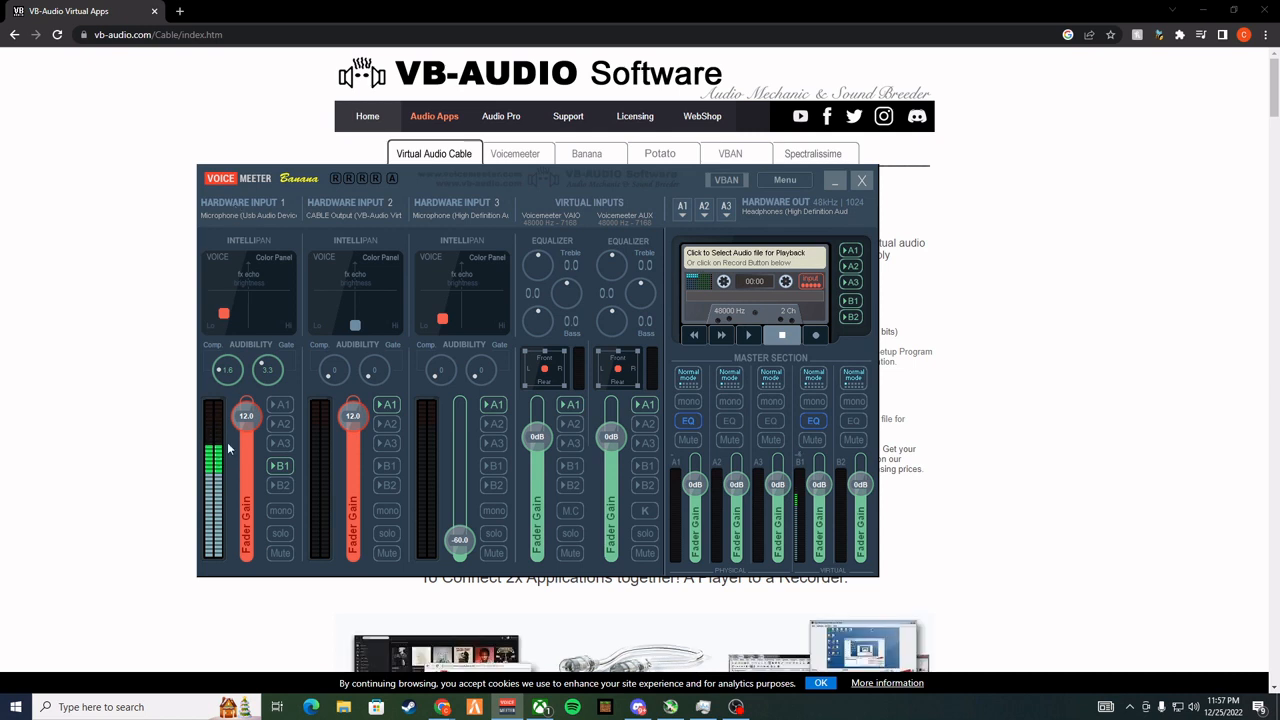
Set Hardware Input 1's fader gain to 12.0 and move its Intellipan voice point close to the Lo corner
{"action": "mouse_move", "coordinate": [249, 428]}
{"action": "left_mouse_down"}
{"action": "mouse_move", "coordinate": [246, 501]}
{"action": "mouse_move", "coordinate": [249, 416]}
{"action": "left_mouse_up"}
{"action": "double_click", "coordinate": [227, 315]}
{"action": "left_click_drag", "start_coordinate": [248, 327], "coordinate": [231, 318]}
{"action": "left_click_drag", "start_coordinate": [231, 319], "coordinate": [228, 319]}
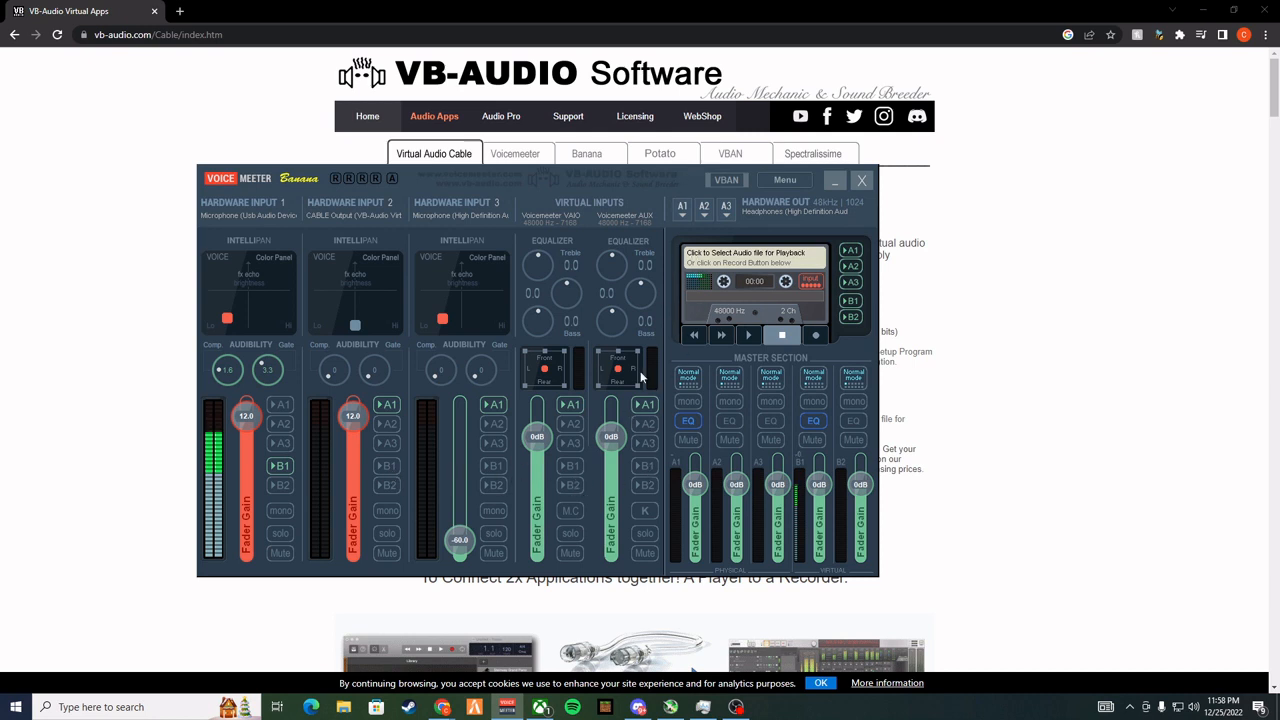
Check the A1 routing of the Voicemeeter AUX input and the B1 routing of Hardware Input 1, and return to the browser
{"action": "left_click", "coordinate": [647, 409]}
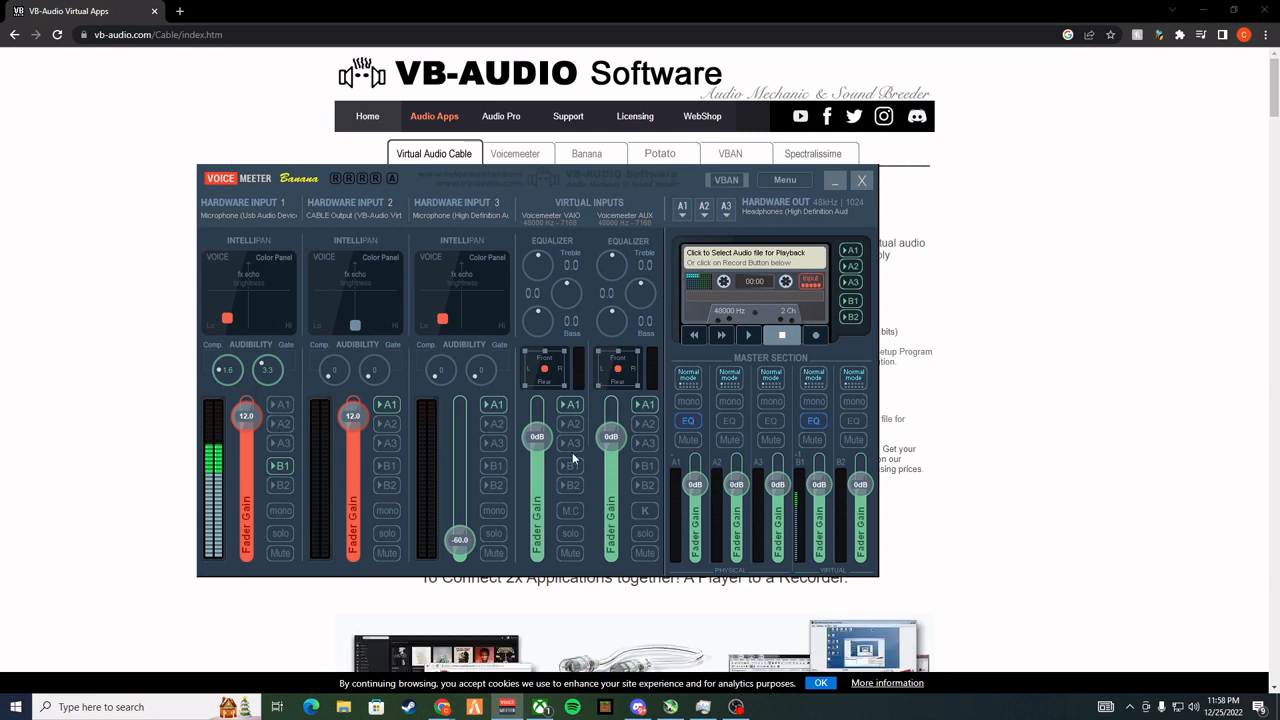
{"action": "left_click", "coordinate": [278, 466]}
{"action": "left_click", "coordinate": [1030, 270]}
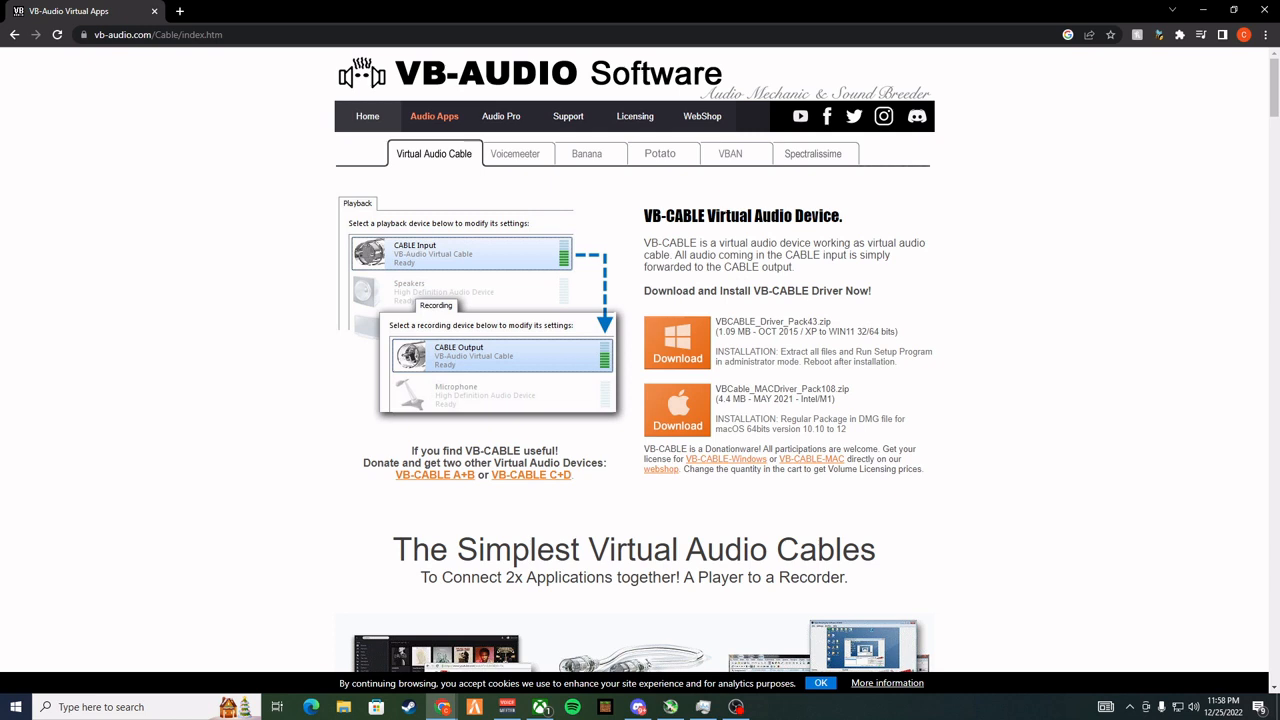
Open Voicemeeter, check the device list of Hardware Input 2 for WDM: CABLE Output (VB-Audio Virtual Cable), and return to the browser
{"action": "left_click", "coordinate": [736, 707]}
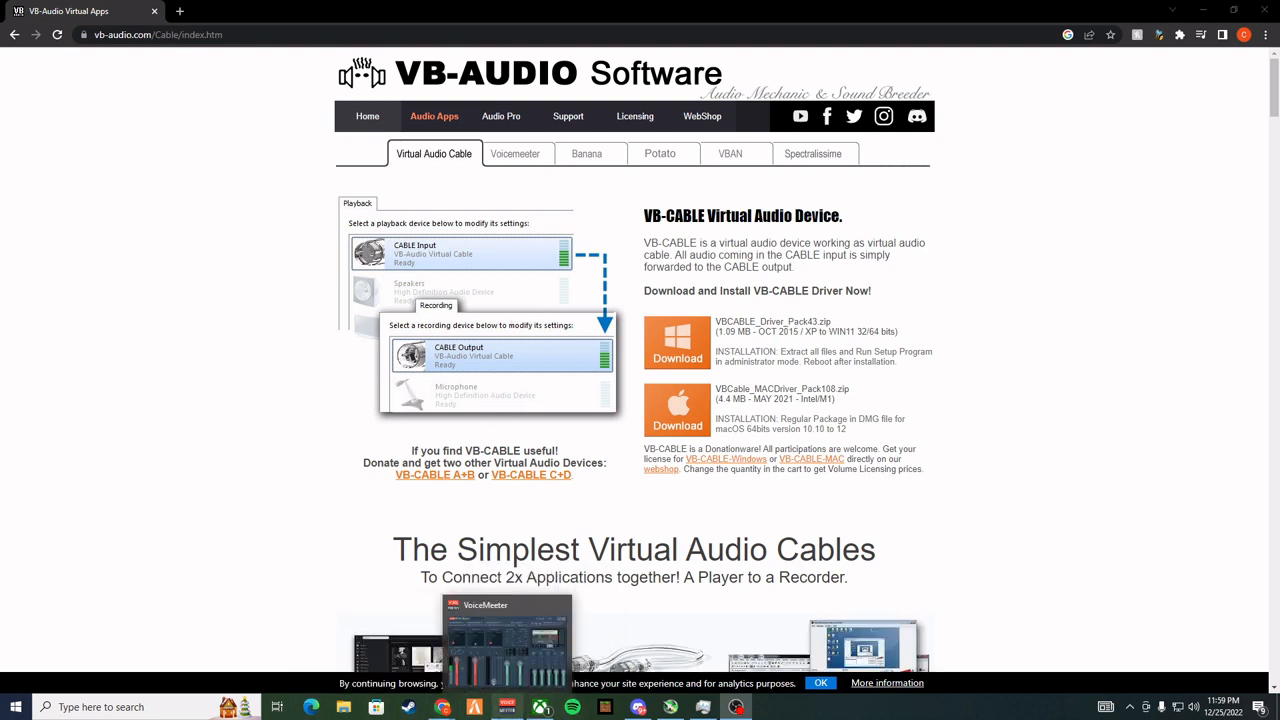
{"action": "left_click", "coordinate": [507, 707]}
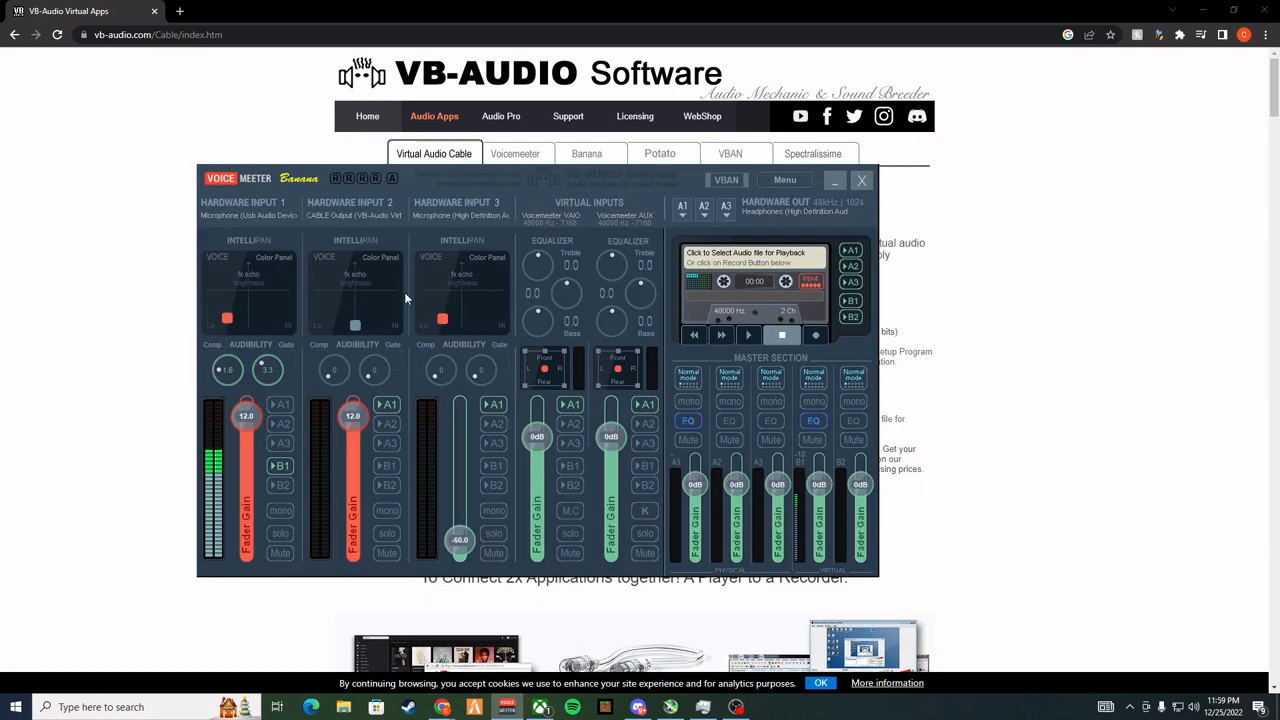
{"action": "left_click", "coordinate": [348, 208]}
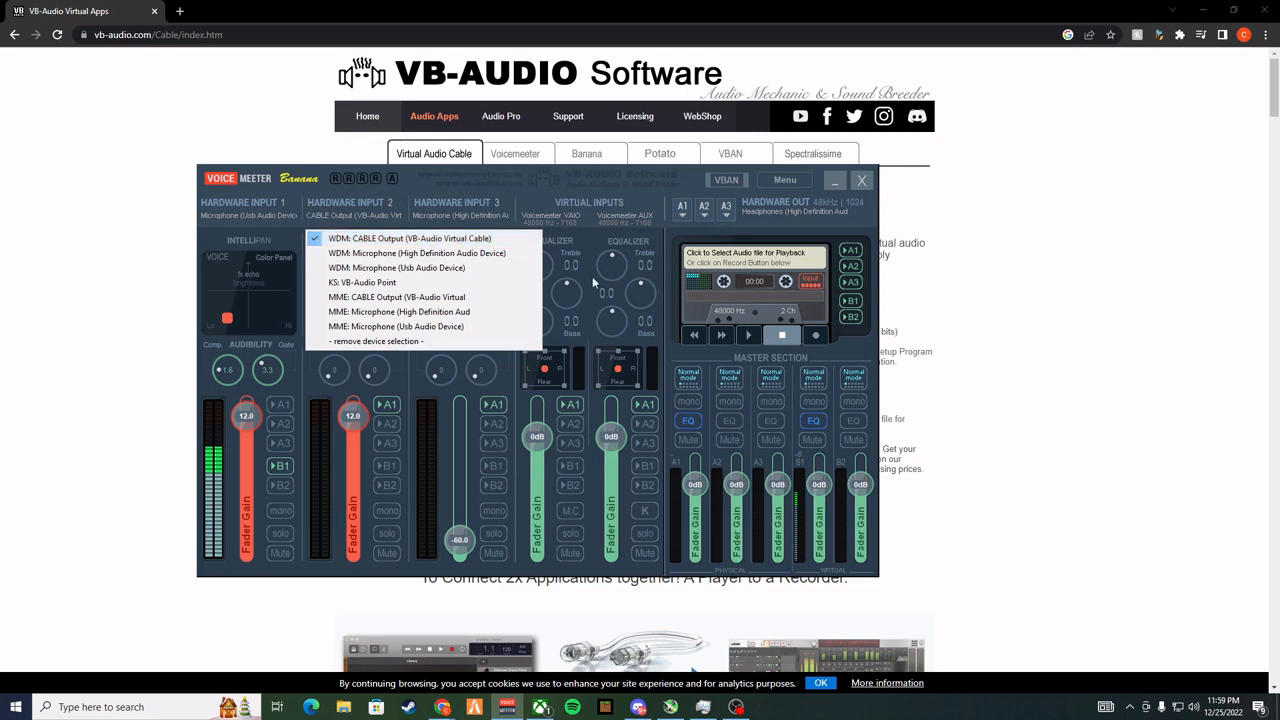
{"action": "left_click", "coordinate": [997, 372]}
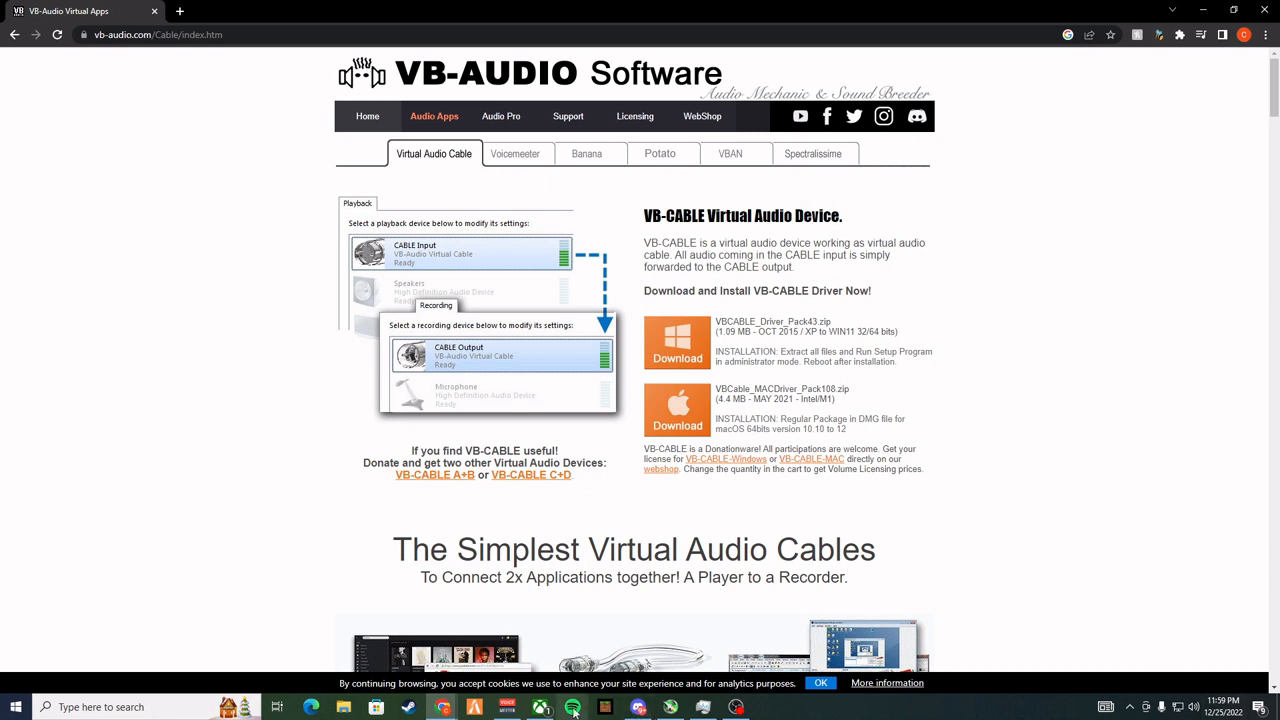
Bring up the Spotify window briefly and minimise it again
{"action": "left_click", "coordinate": [705, 707]}
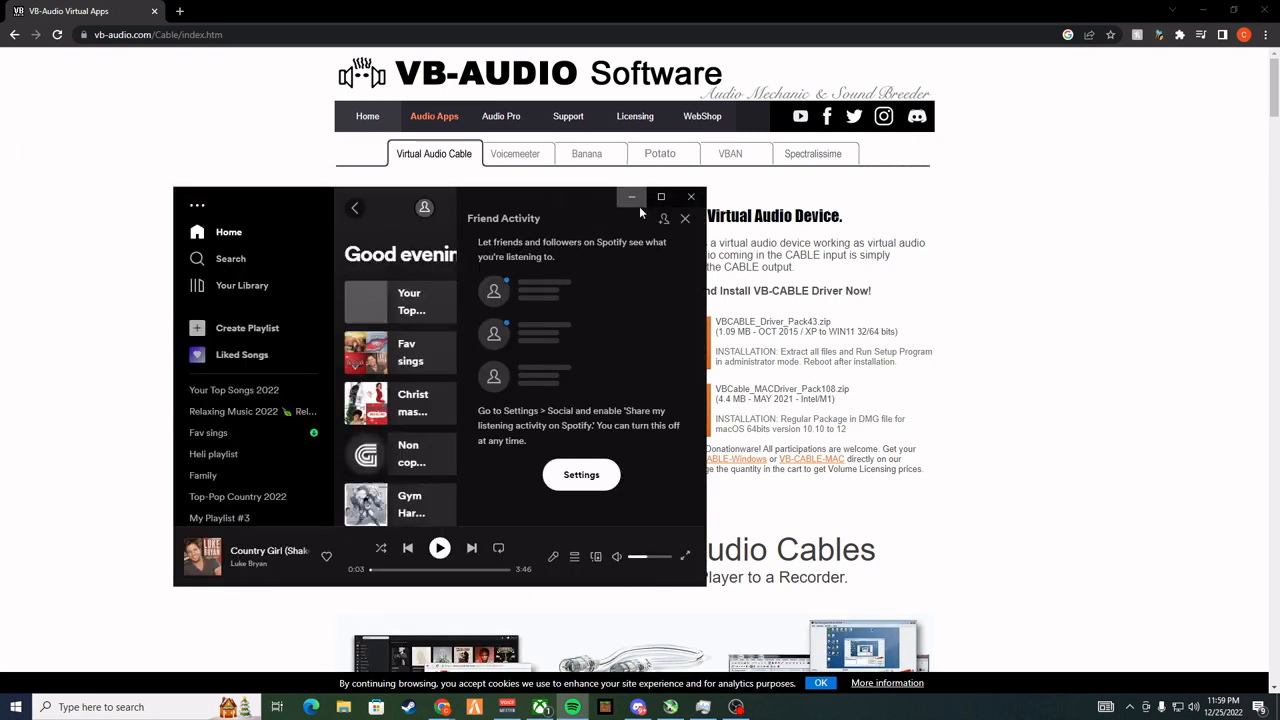
{"action": "left_click", "coordinate": [637, 203]}
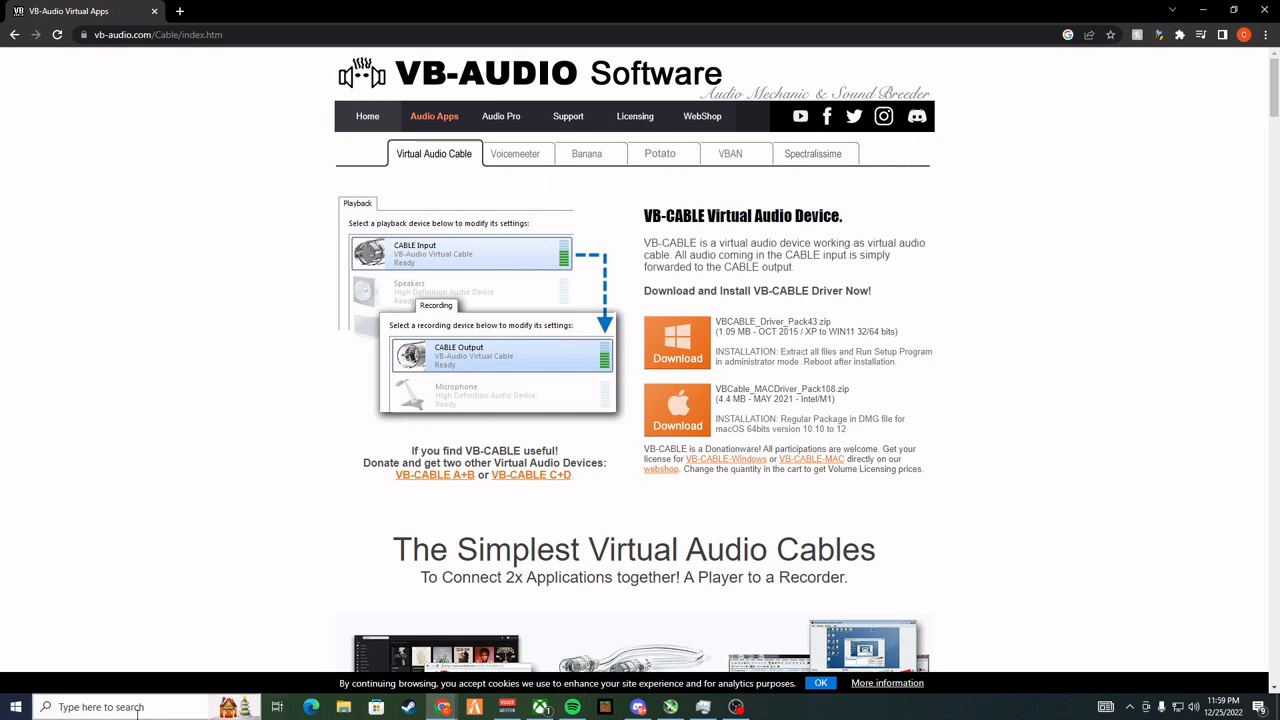
{"action": "left_click", "coordinate": [167, 707]}
{"action": "left_click", "coordinate": [857, 605]}
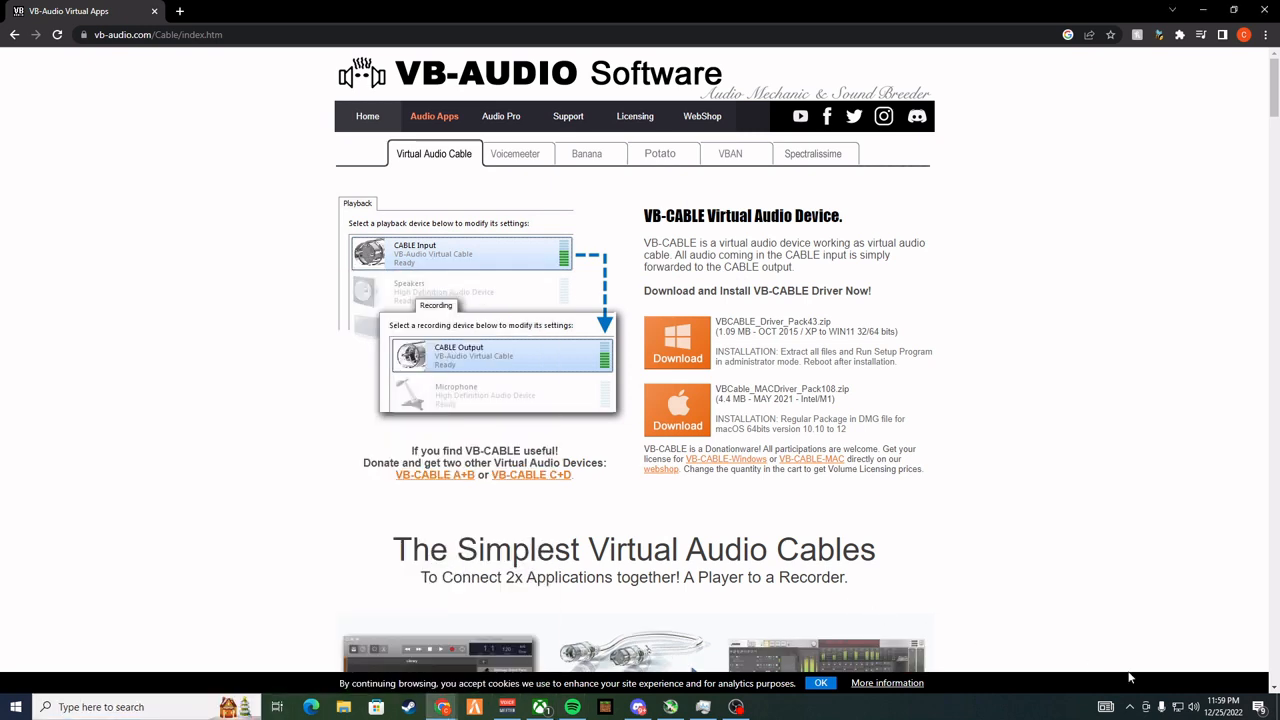
Open App volume and device preferences from the Windows Sound settings and examine the output and input devices assigned to each app
{"action": "right_click", "coordinate": [1193, 707]}
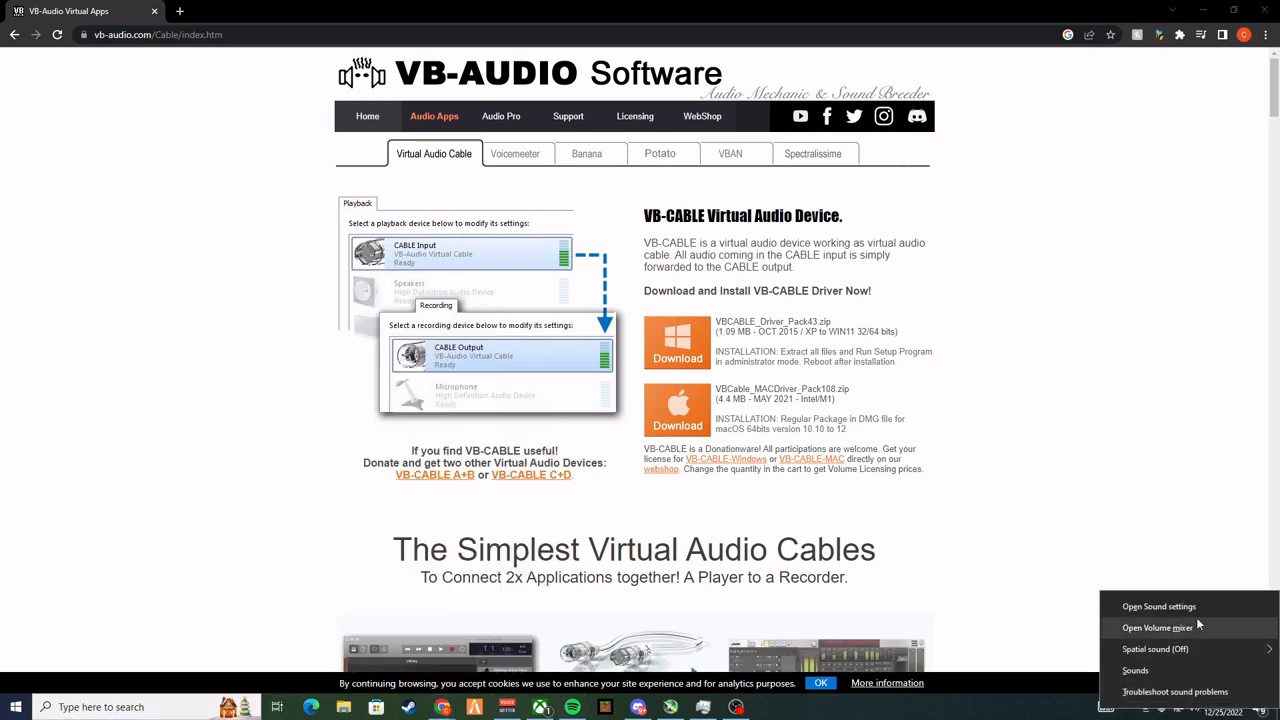
{"action": "left_click", "coordinate": [1203, 607]}
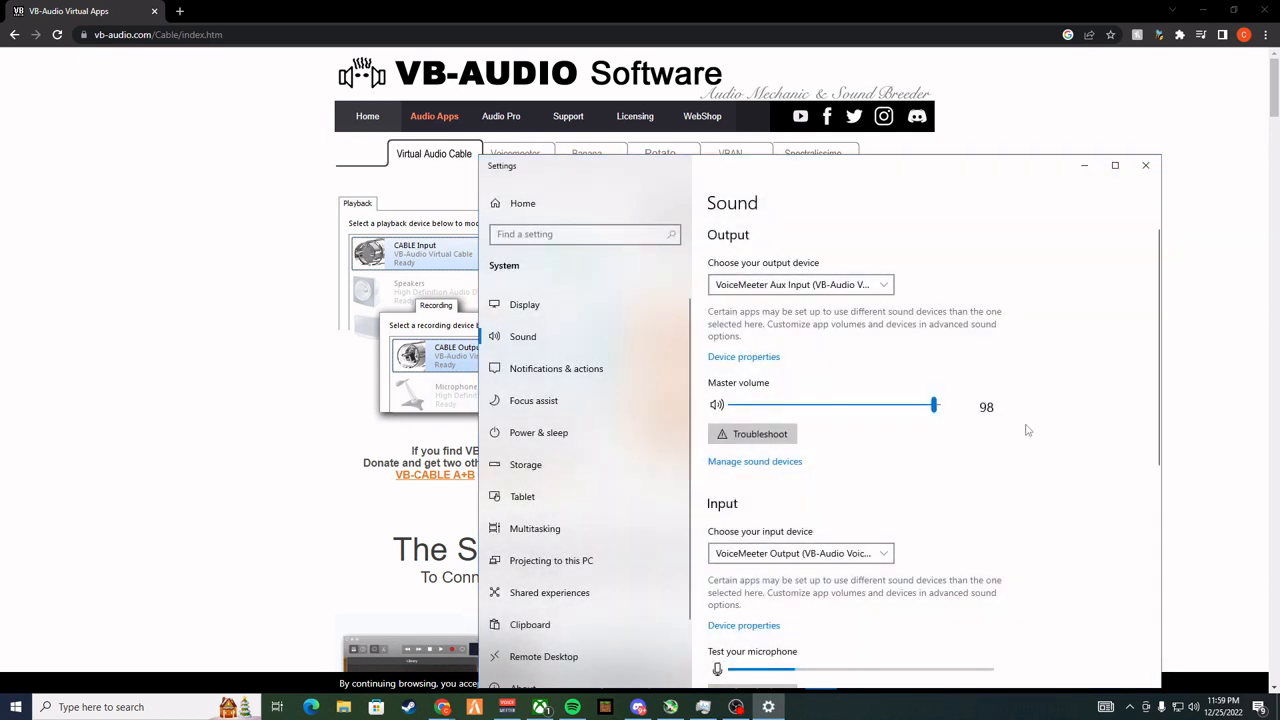
{"action": "scroll", "coordinate": [1051, 463], "scroll_direction": "down", "scroll_amount": 5}
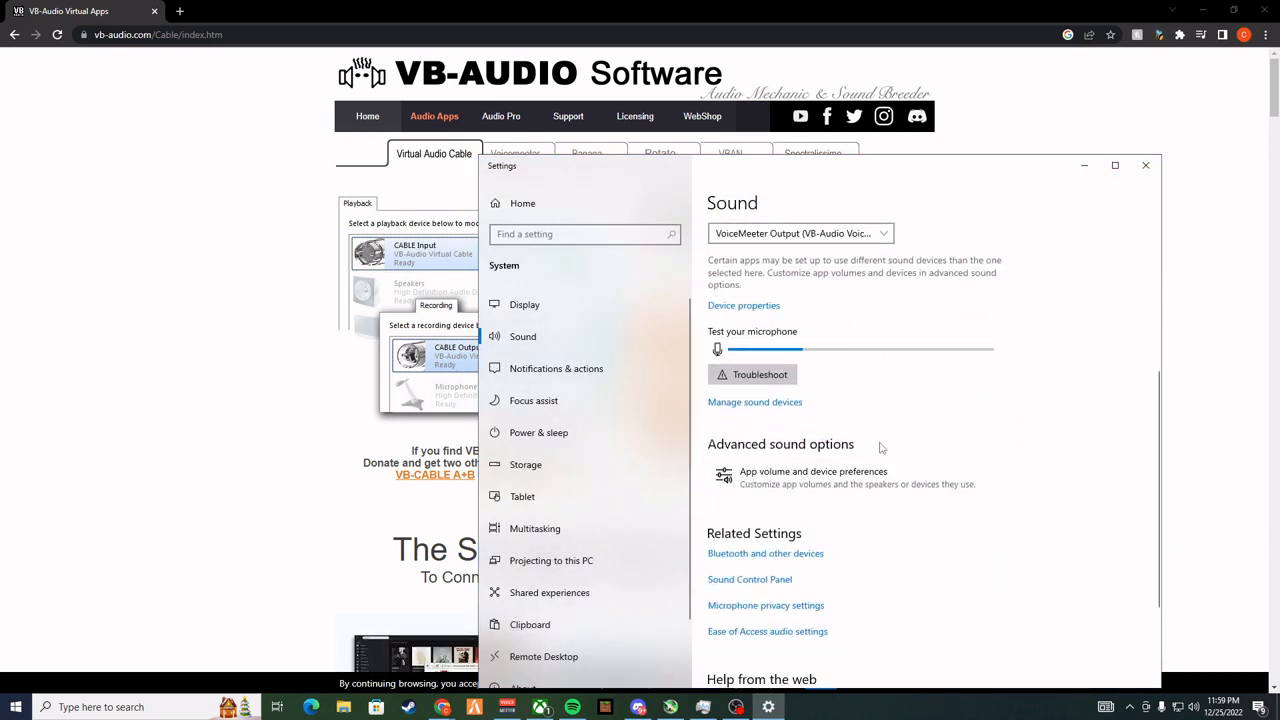
{"action": "left_click", "coordinate": [881, 480]}
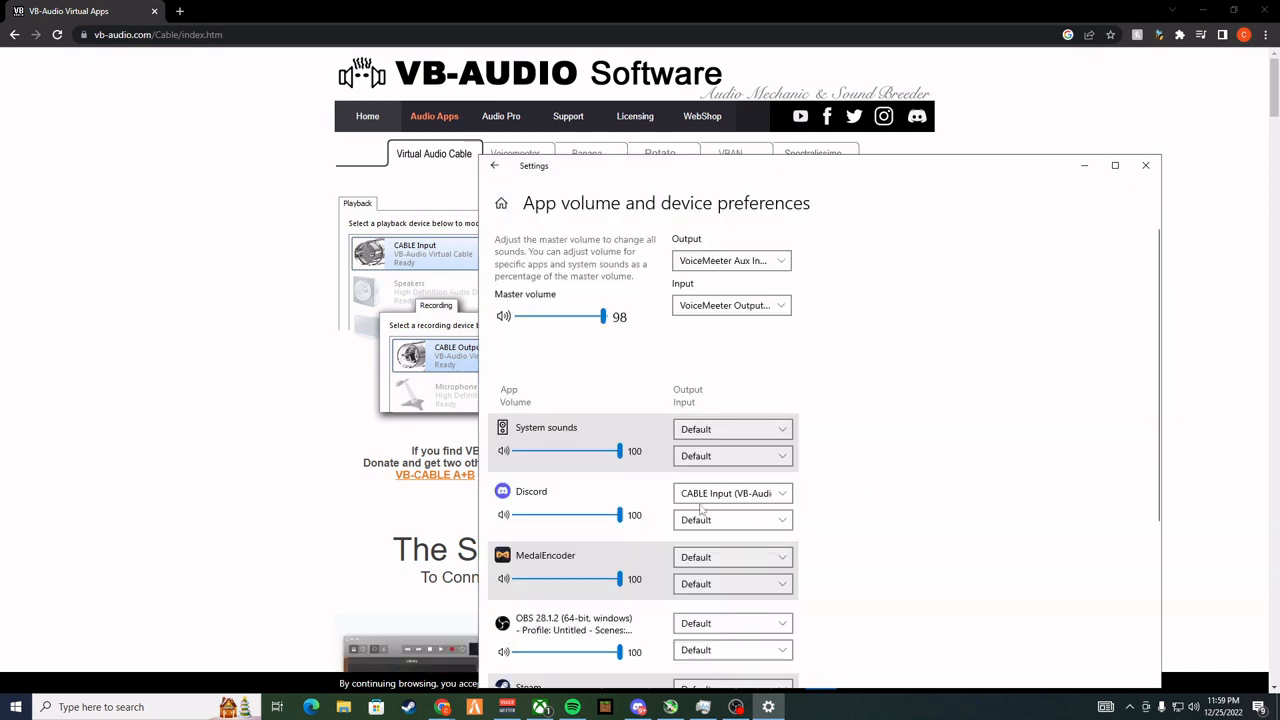
{"action": "scroll", "coordinate": [701, 510], "scroll_direction": "down", "scroll_amount": 5}
{"action": "scroll", "coordinate": [808, 577], "scroll_direction": "up", "scroll_amount": 3}
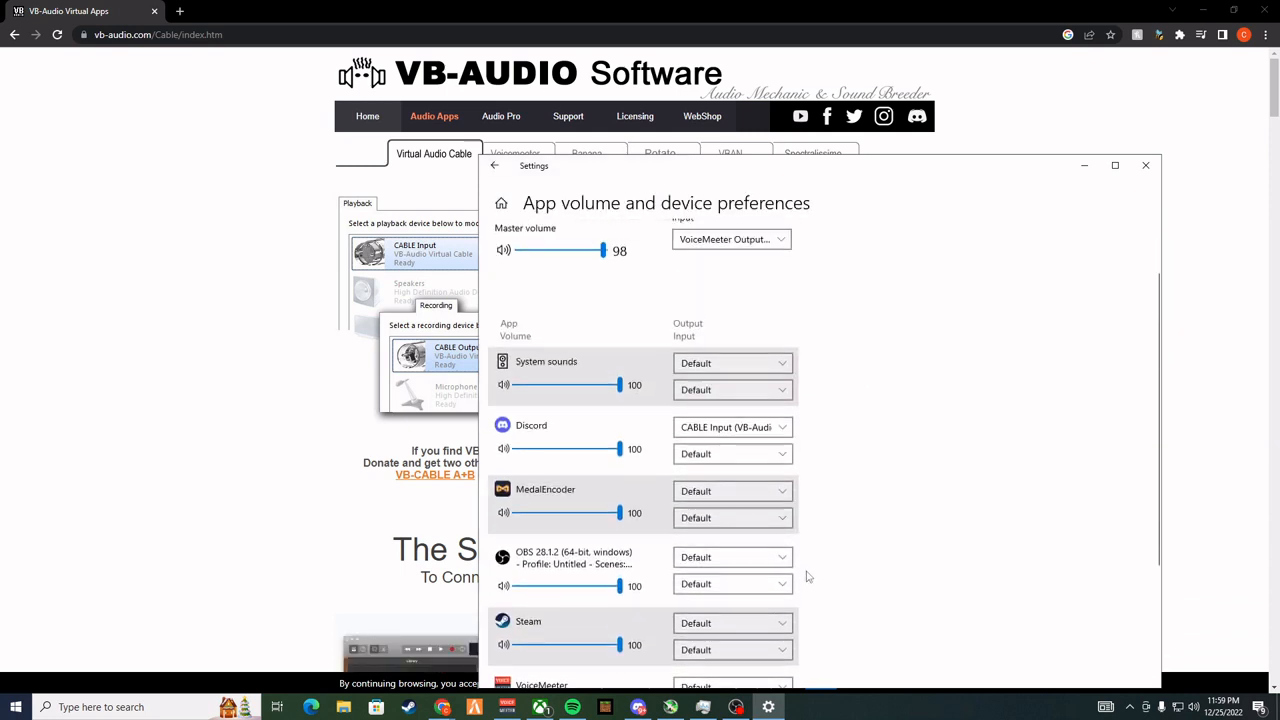
{"action": "scroll", "coordinate": [808, 577], "scroll_direction": "up", "scroll_amount": 2}
{"action": "scroll", "coordinate": [940, 466], "scroll_direction": "down", "scroll_amount": 2}
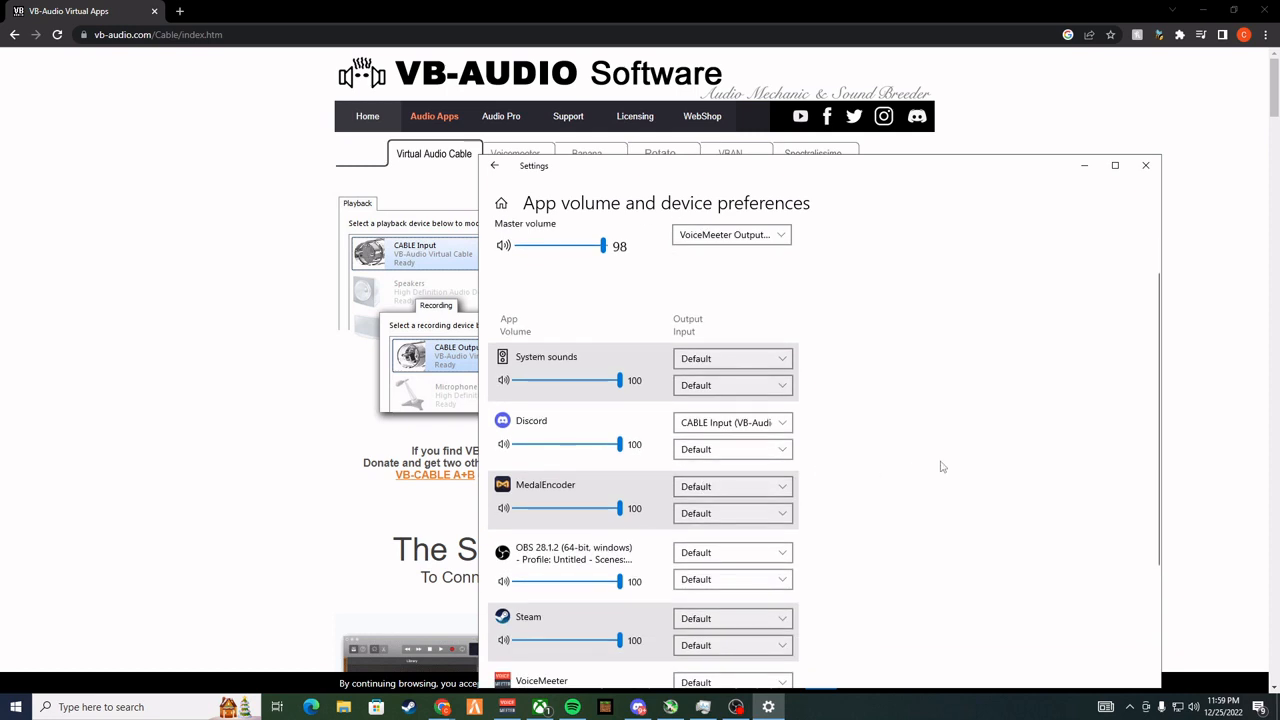
{"action": "scroll", "coordinate": [940, 466], "scroll_direction": "down", "scroll_amount": 3}
{"action": "scroll", "coordinate": [743, 526], "scroll_direction": "up", "scroll_amount": 5}
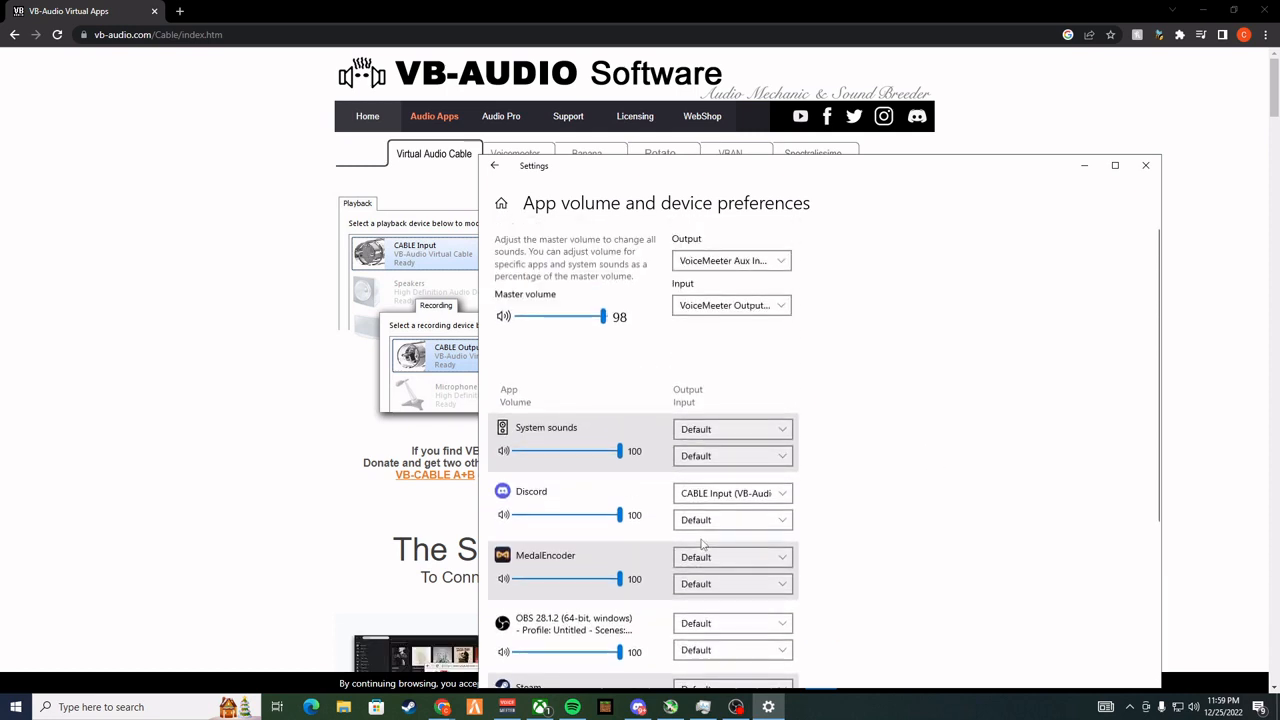
{"action": "scroll", "coordinate": [701, 544], "scroll_direction": "down", "scroll_amount": 5}
{"action": "scroll", "coordinate": [701, 544], "scroll_direction": "up", "scroll_amount": 5}
Go back to the main Sound settings page and reopen App volume and device preferences
{"action": "left_click", "coordinate": [494, 165]}
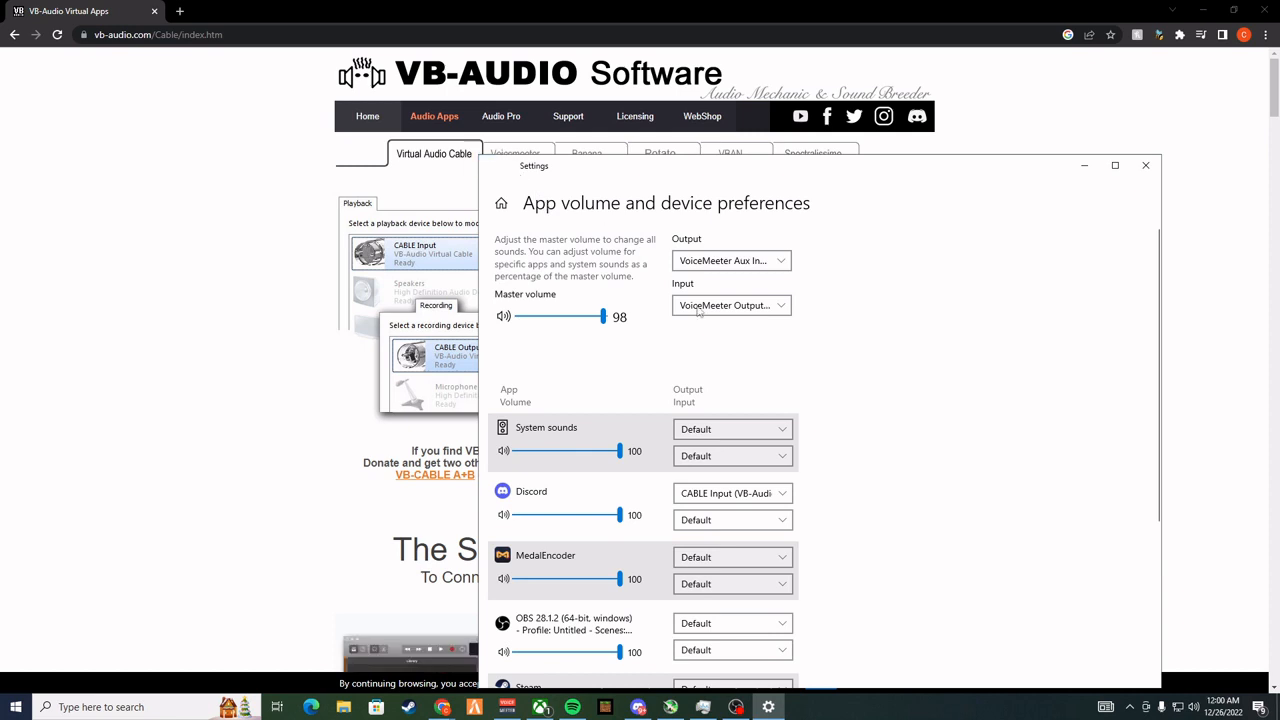
{"action": "scroll", "coordinate": [764, 472], "scroll_direction": "down", "scroll_amount": 5}
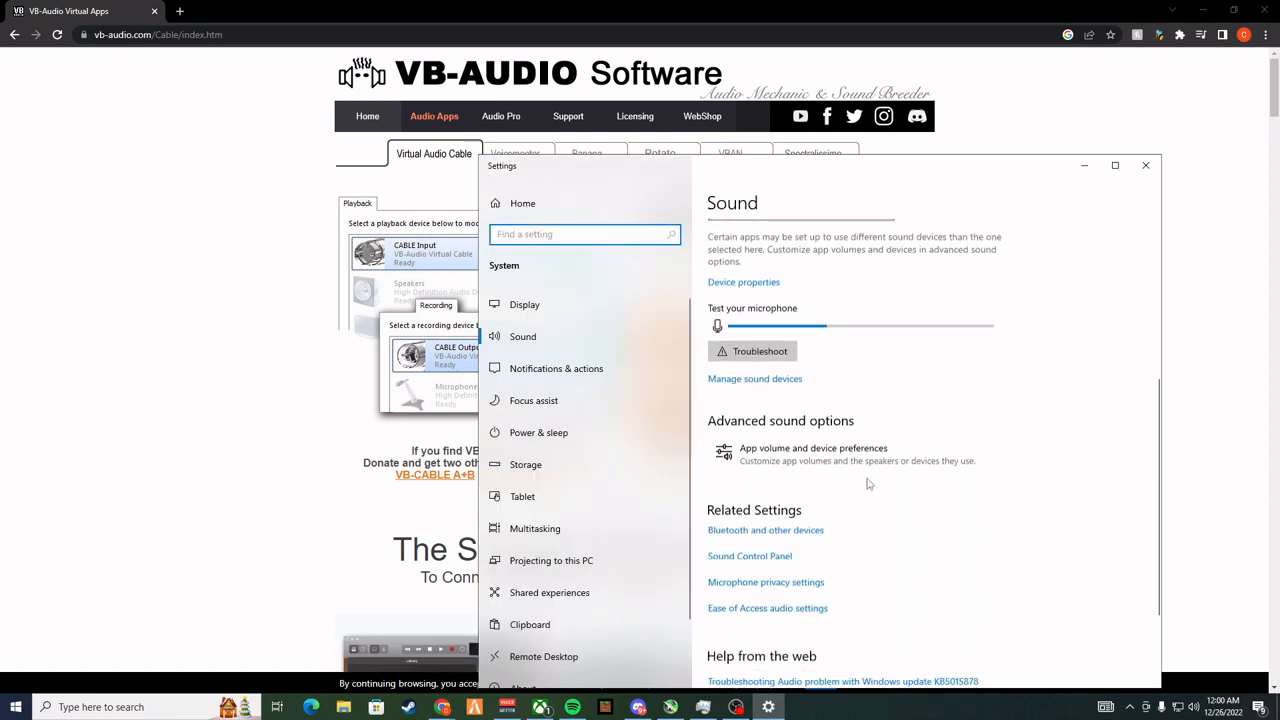
{"action": "scroll", "coordinate": [868, 484], "scroll_direction": "up", "scroll_amount": 5}
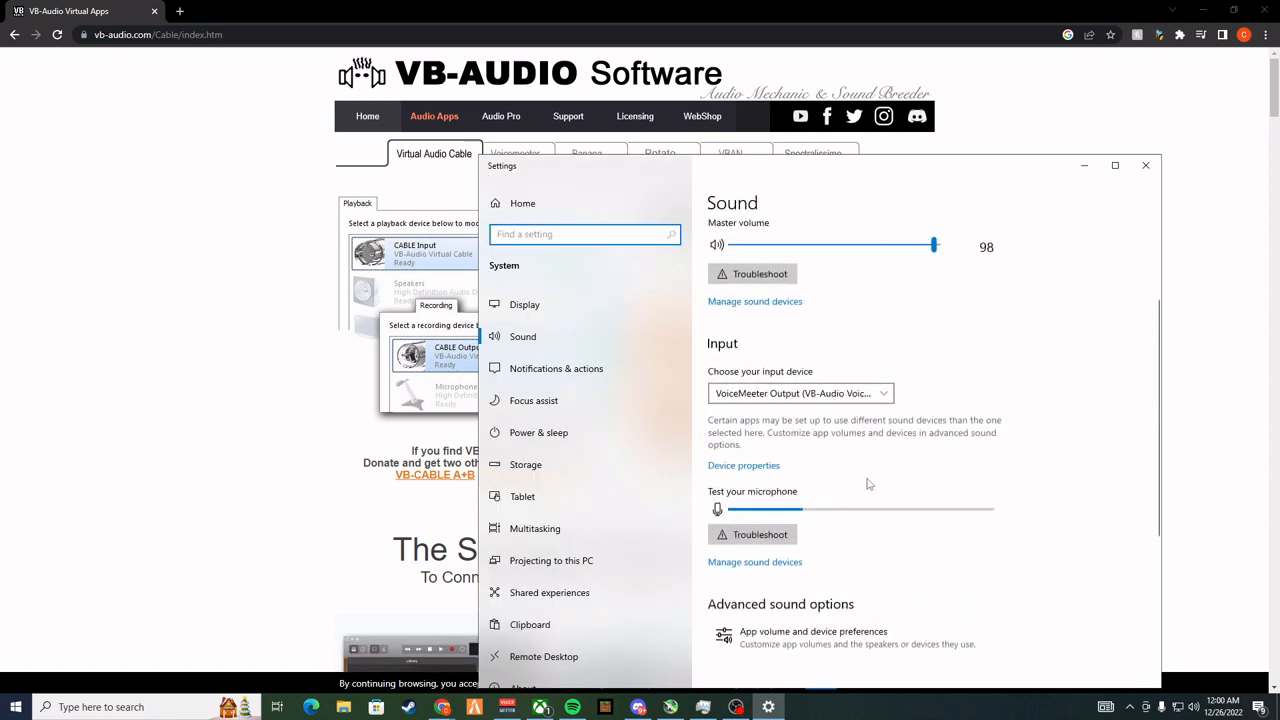
{"action": "scroll", "coordinate": [868, 484], "scroll_direction": "down", "scroll_amount": 3}
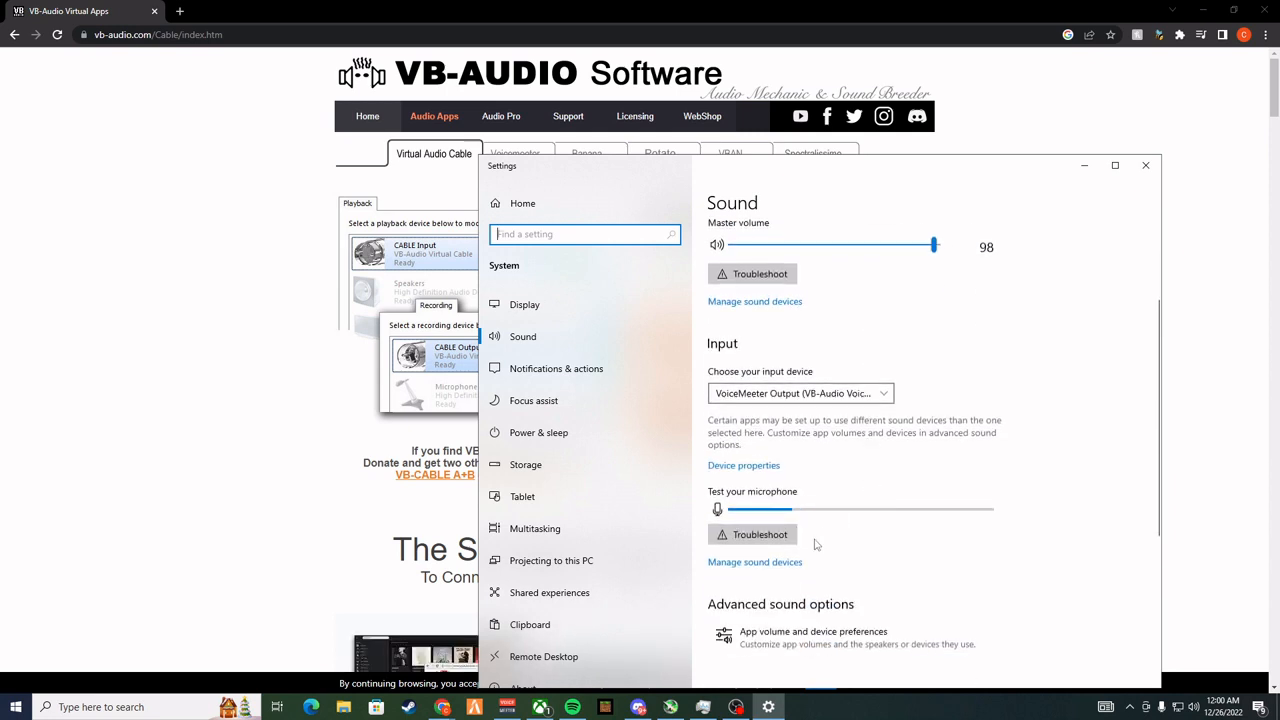
{"action": "left_click", "coordinate": [826, 643]}
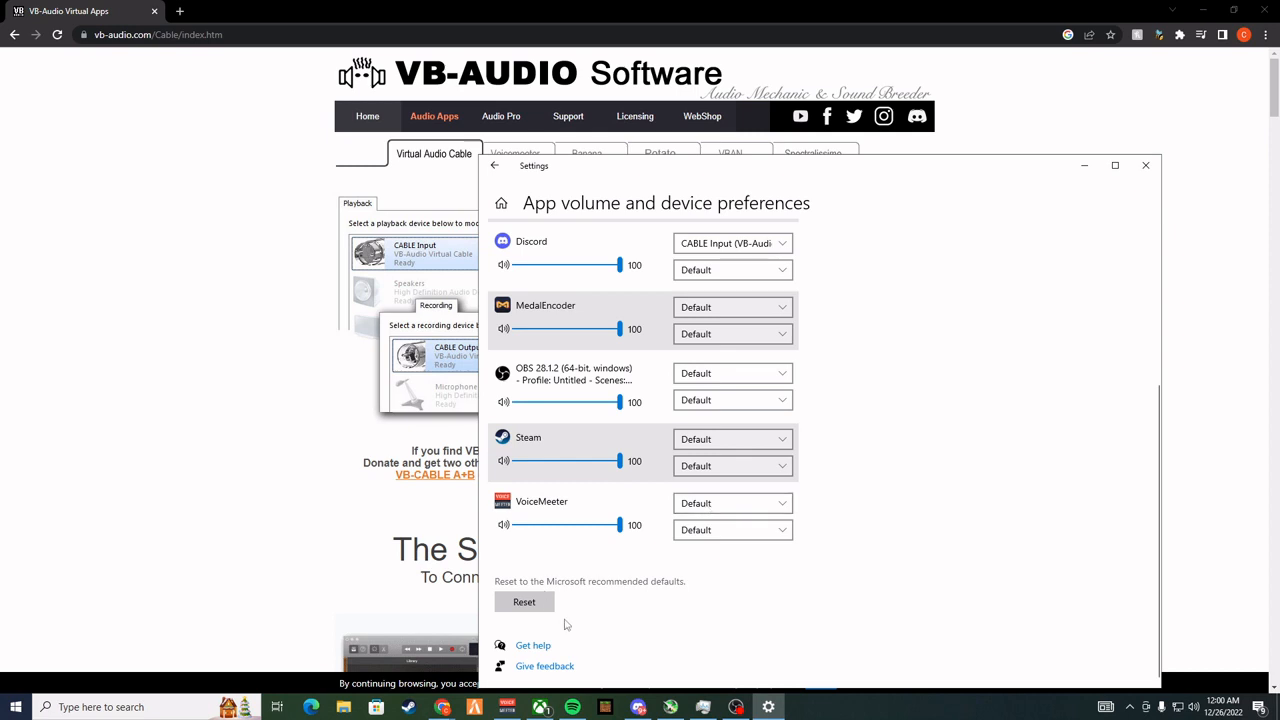
Bring up Spotify, minimise it, and look for it in the refreshed list of apps under App volume and device preferences
{"action": "left_click", "coordinate": [572, 707]}
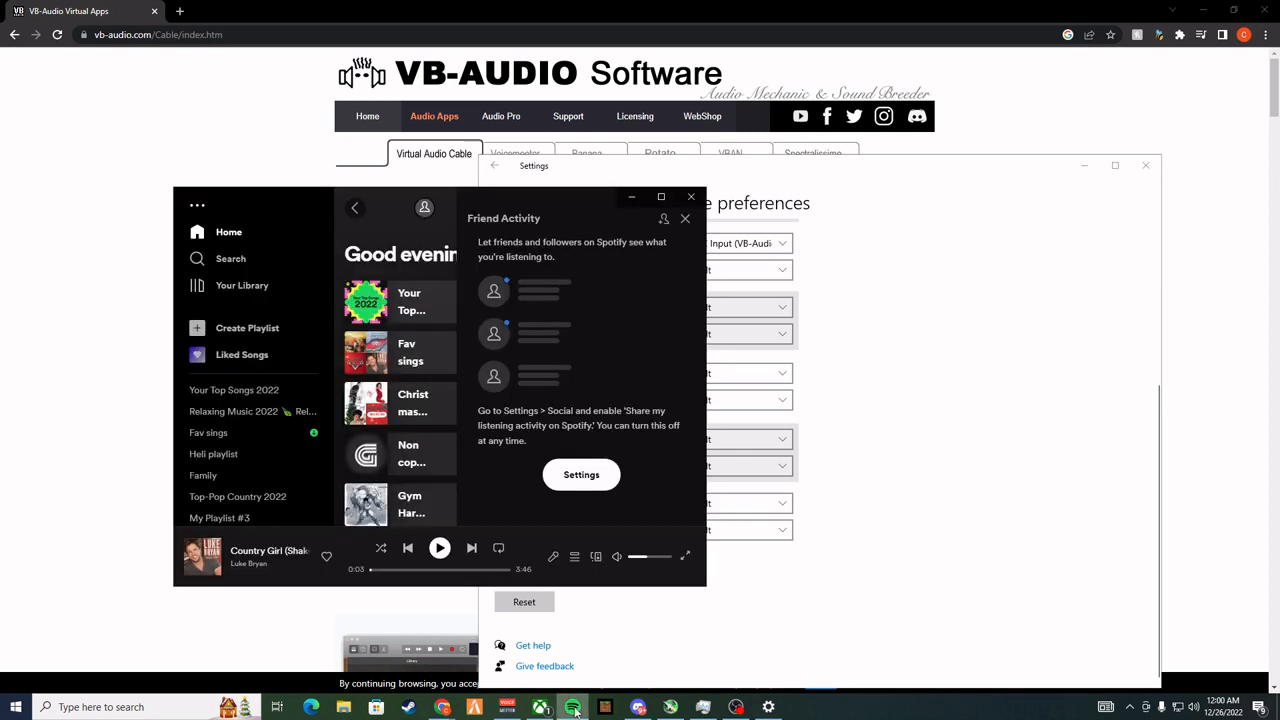
{"action": "left_click", "coordinate": [630, 197]}
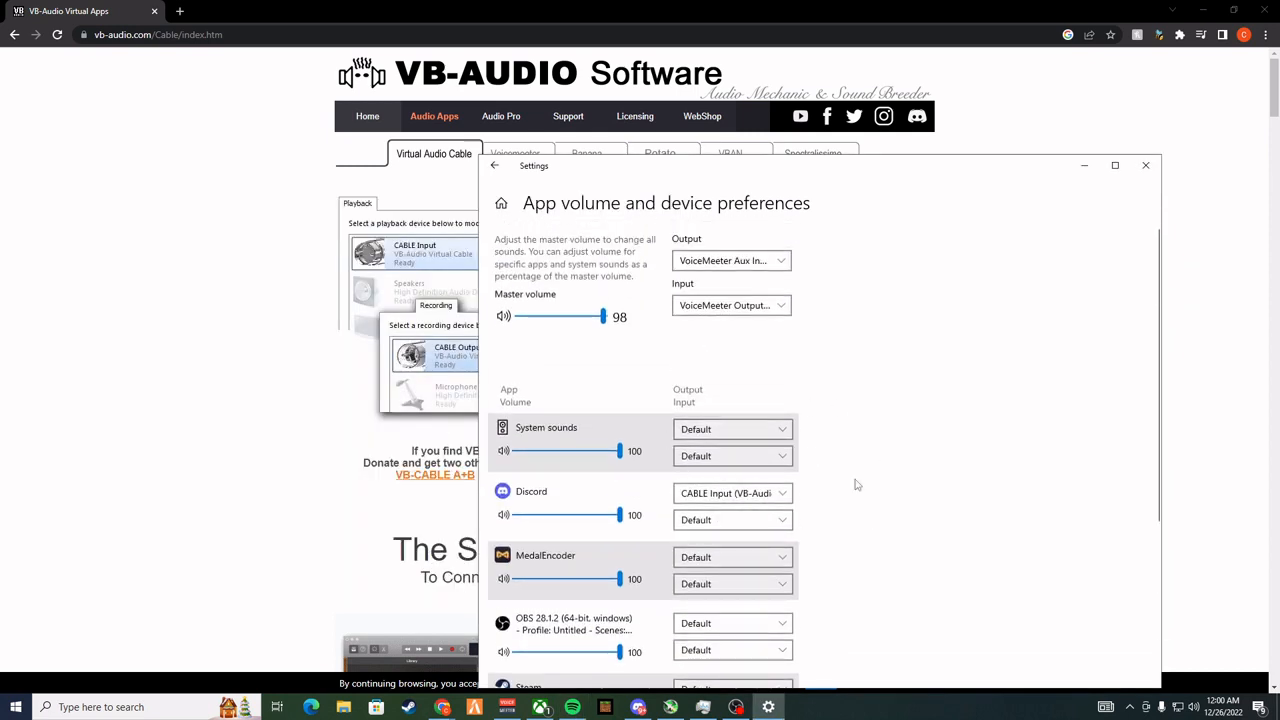
{"action": "scroll", "coordinate": [855, 543], "scroll_direction": "down", "scroll_amount": 3}
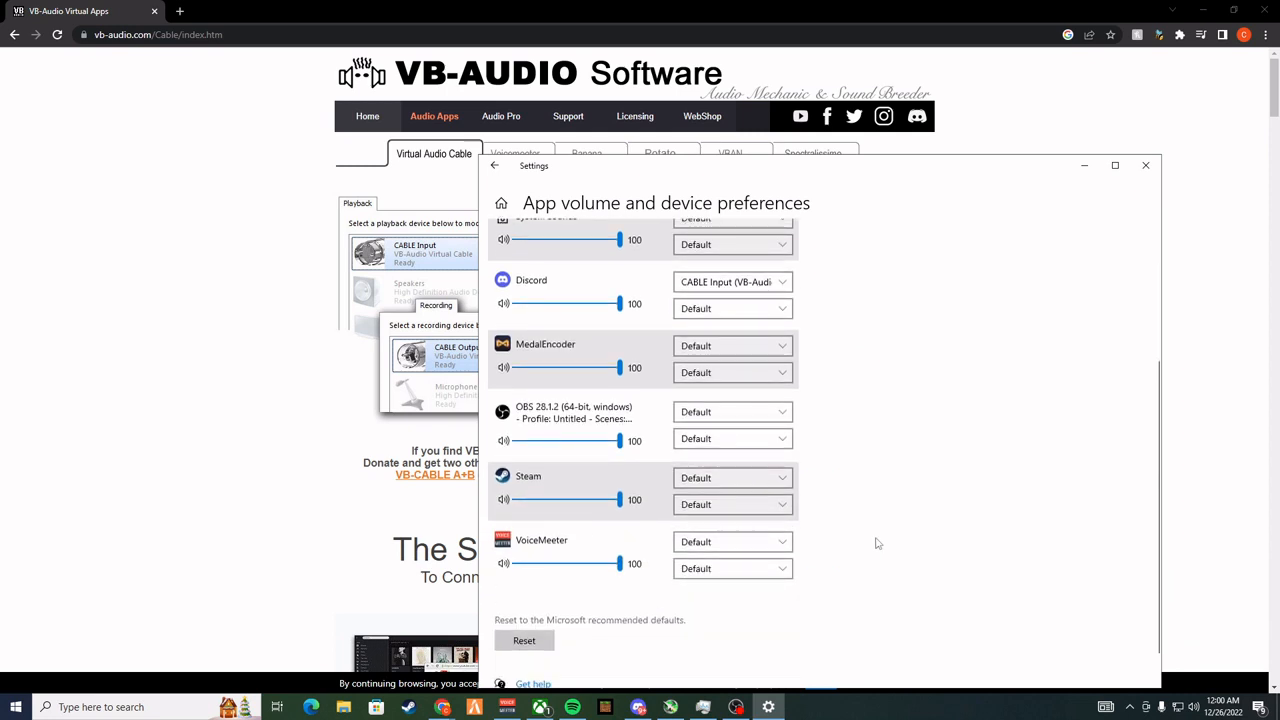
{"action": "scroll", "coordinate": [1020, 549], "scroll_direction": "up", "scroll_amount": 3}
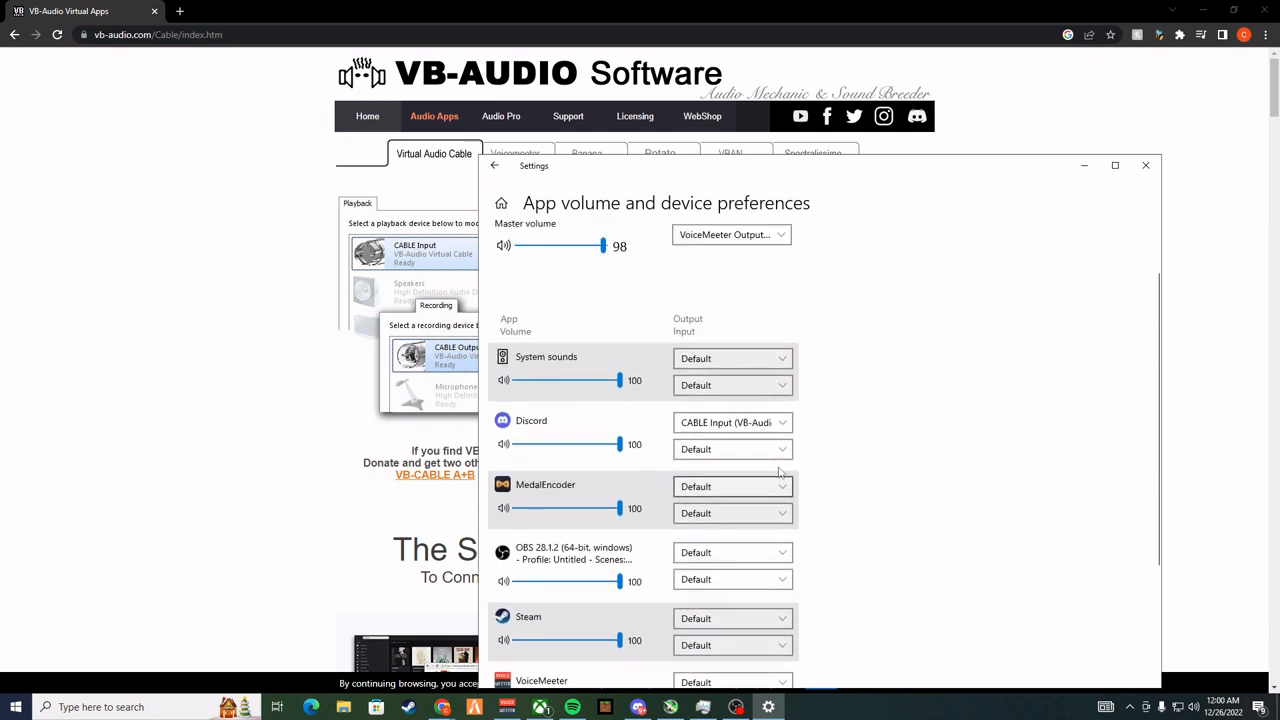
Select CABLE Input (VB-Audio Virtual Cable) as Discord's output device, recheck the choice, and return to the browser
{"action": "left_click", "coordinate": [745, 424]}
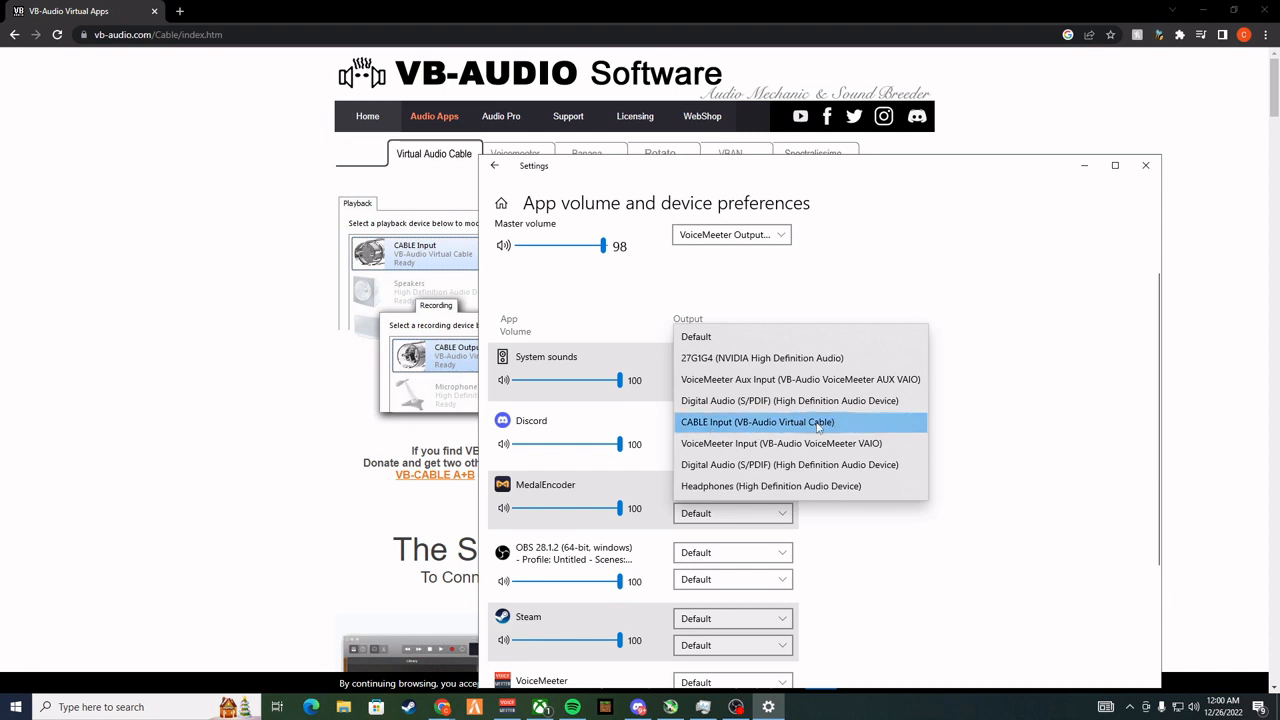
{"action": "left_click", "coordinate": [749, 424]}
{"action": "scroll", "coordinate": [880, 540], "scroll_direction": "down", "scroll_amount": 3}
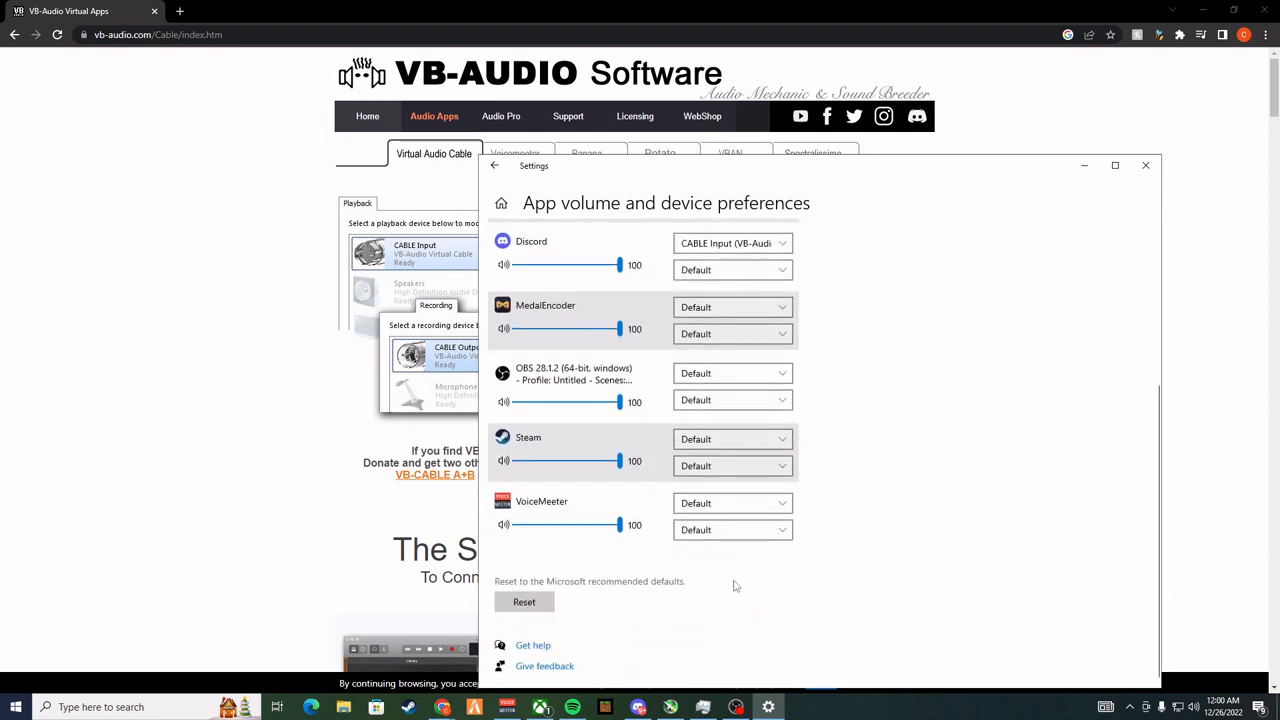
{"action": "scroll", "coordinate": [734, 586], "scroll_direction": "up", "scroll_amount": 3}
{"action": "left_click", "coordinate": [715, 462]}
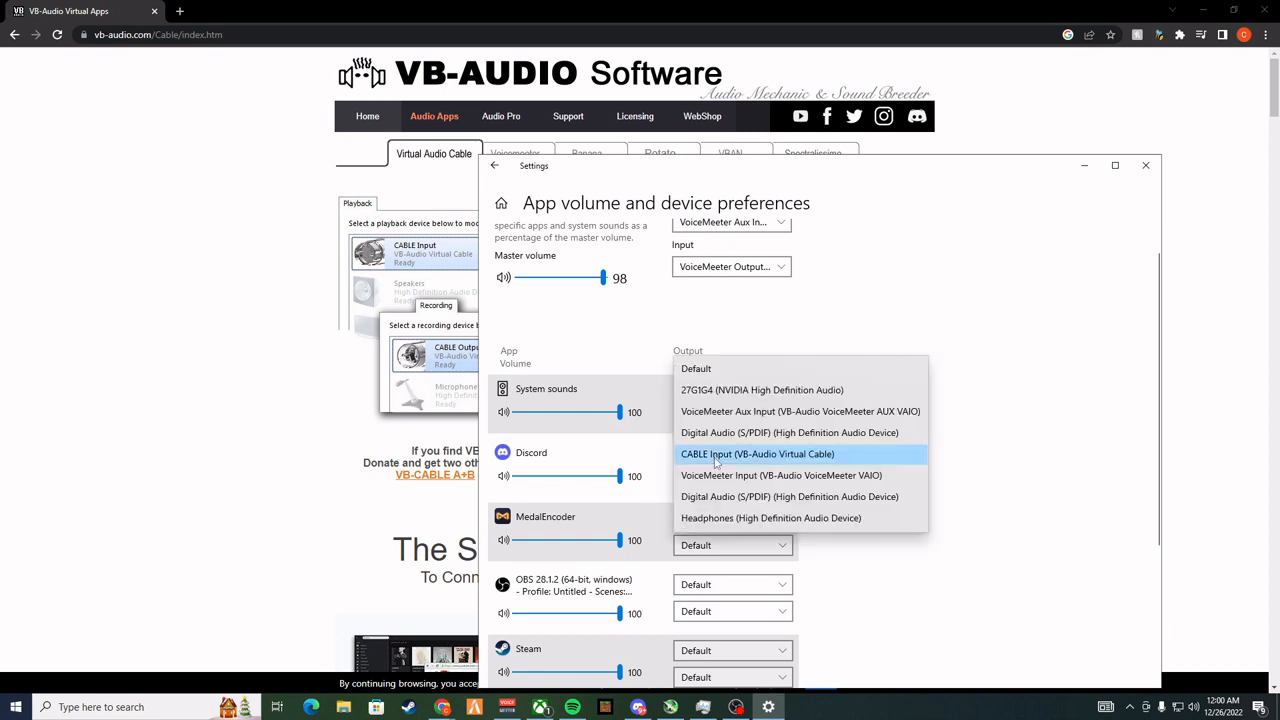
{"action": "left_click", "coordinate": [1172, 476]}
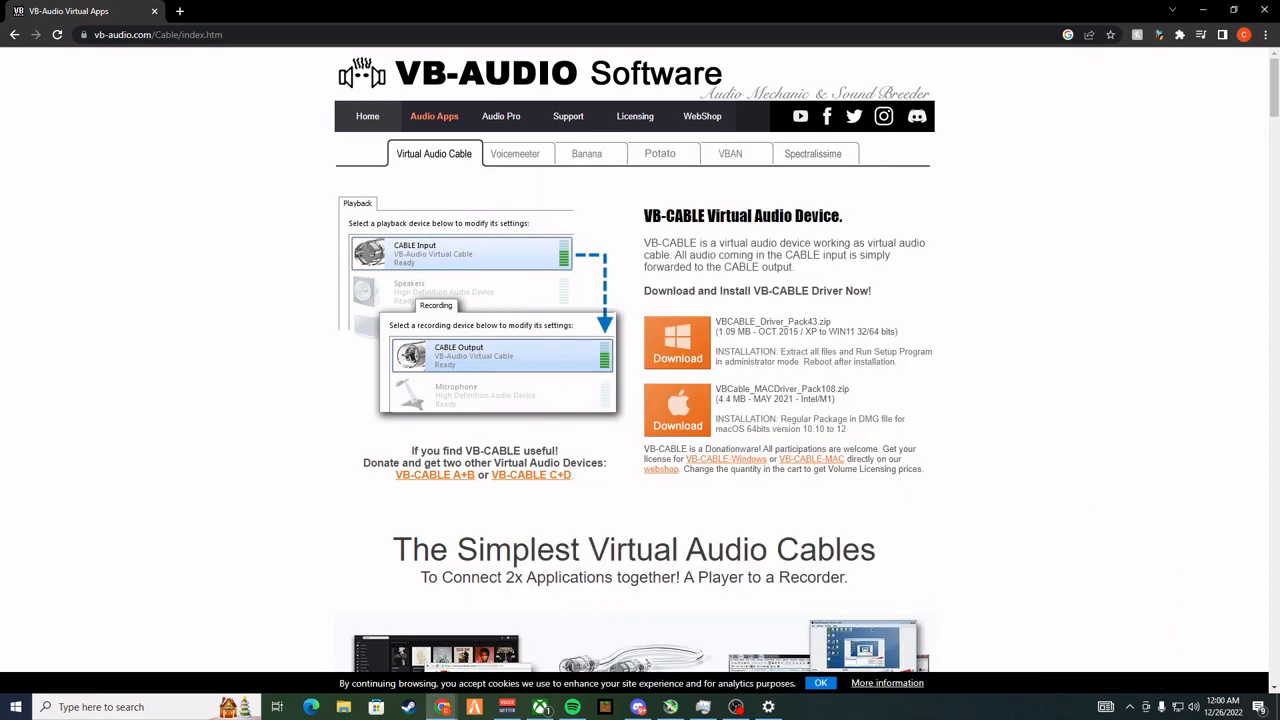
Open Voicemeeter and check the B1 master fader and the Run on Windows Startup option
{"action": "left_click", "coordinate": [507, 707]}
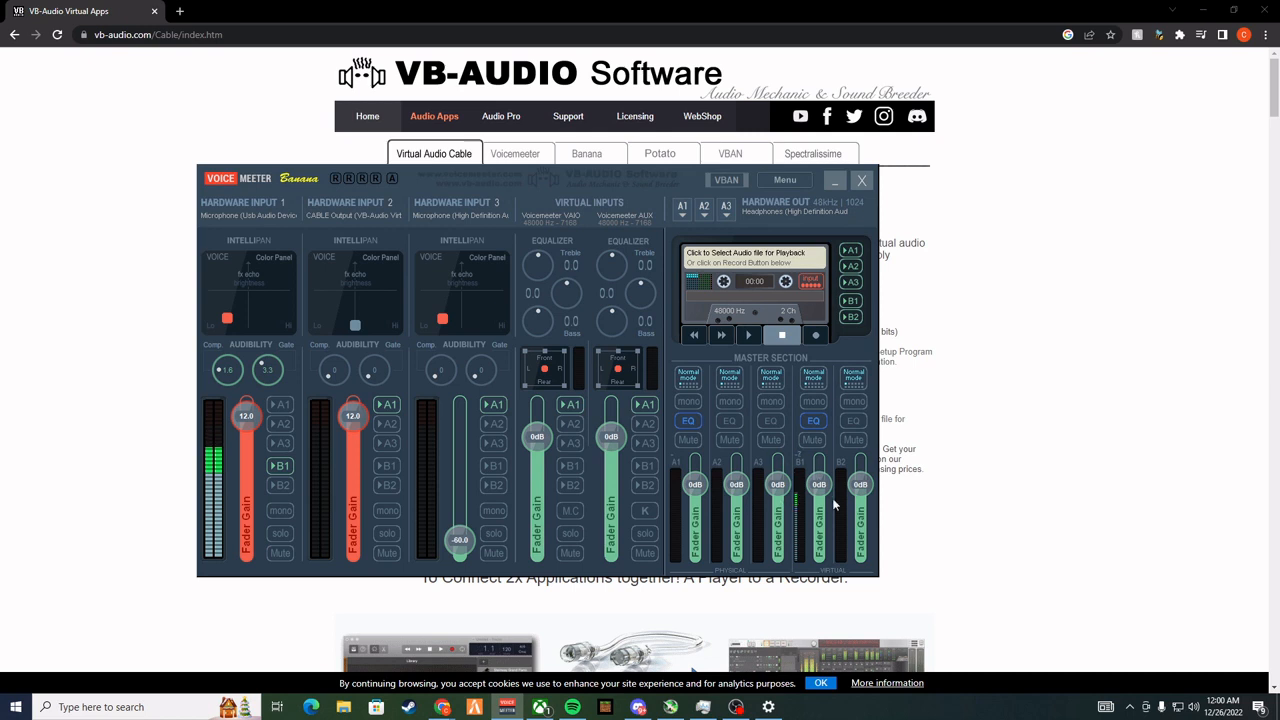
{"action": "mouse_move", "coordinate": [821, 486]}
{"action": "left_mouse_down"}
{"action": "mouse_move", "coordinate": [823, 464]}
{"action": "mouse_move", "coordinate": [820, 508]}
{"action": "mouse_move", "coordinate": [819, 473]}
{"action": "mouse_move", "coordinate": [819, 484]}
{"action": "left_mouse_up"}
{"action": "left_click", "coordinate": [780, 181]}
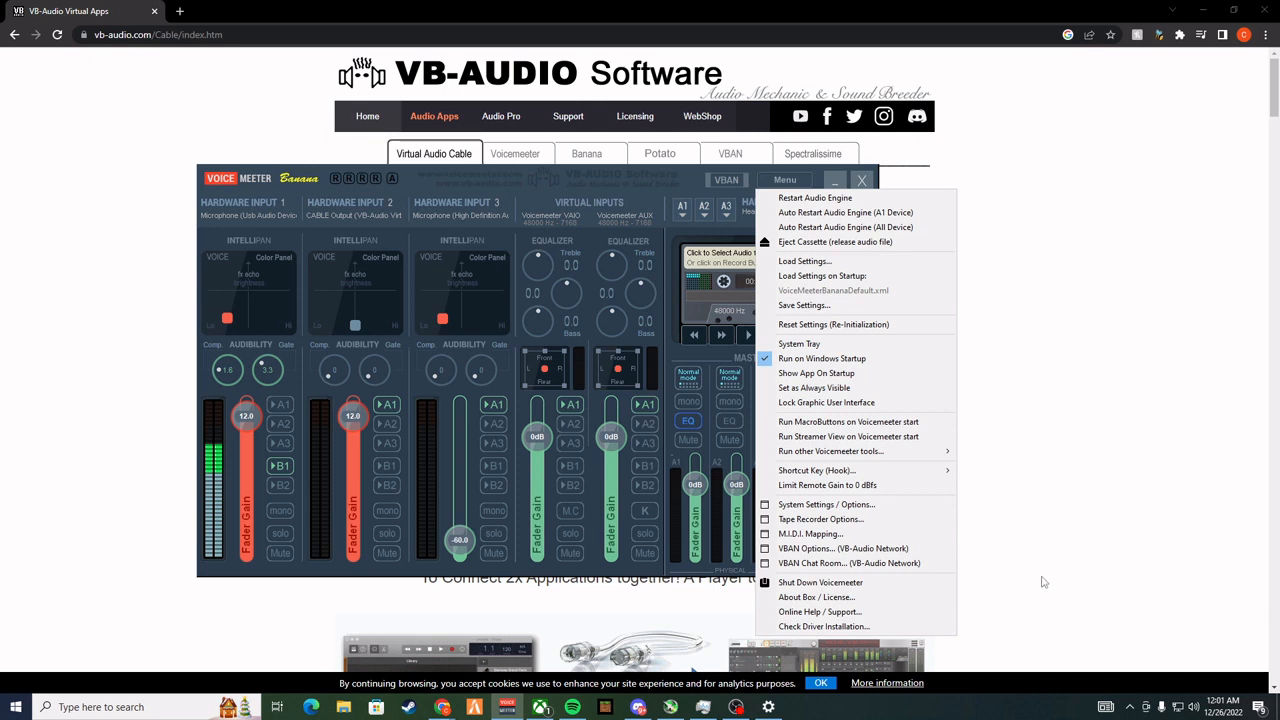
{"action": "left_click", "coordinate": [656, 193]}
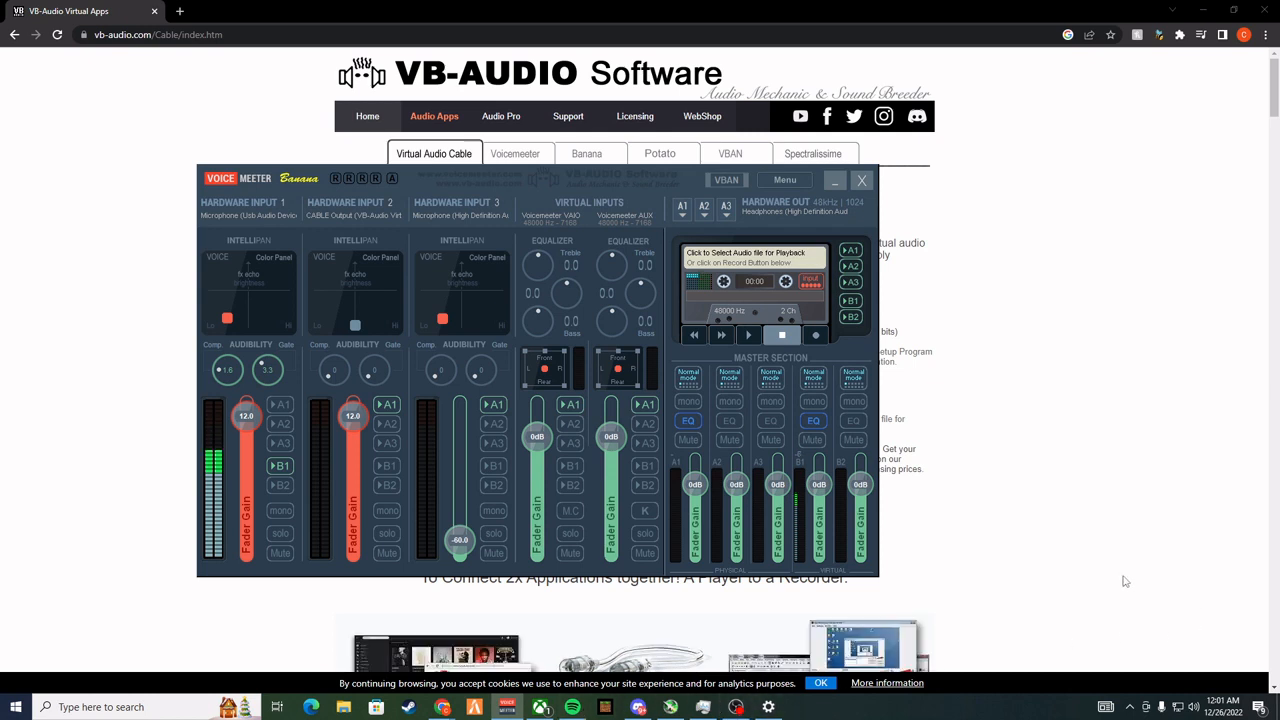
Check VoiceMeeter Output's default status among the Windows recording devices, view the communications activity options, and close the Sound dialog
{"action": "mouse_move", "coordinate": [713, 711]}
{"action": "right_click", "coordinate": [1193, 707]}
{"action": "left_click", "coordinate": [1161, 680]}
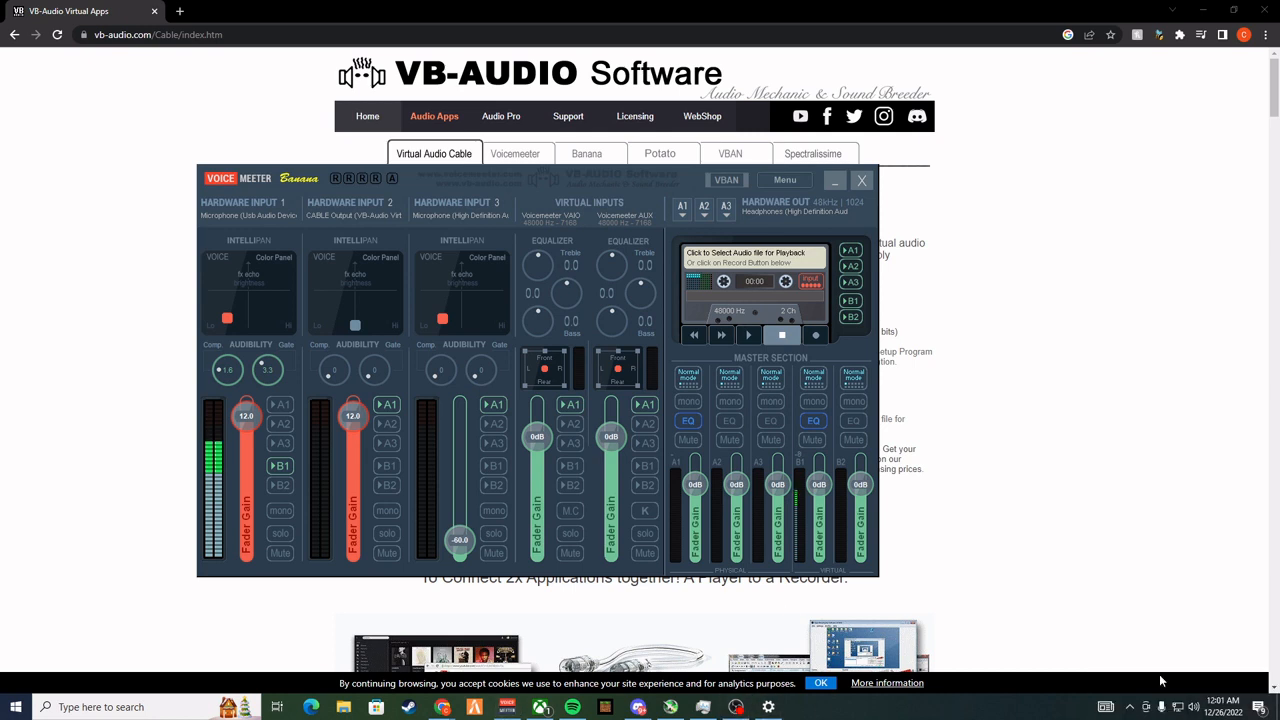
{"action": "left_click", "coordinate": [137, 100]}
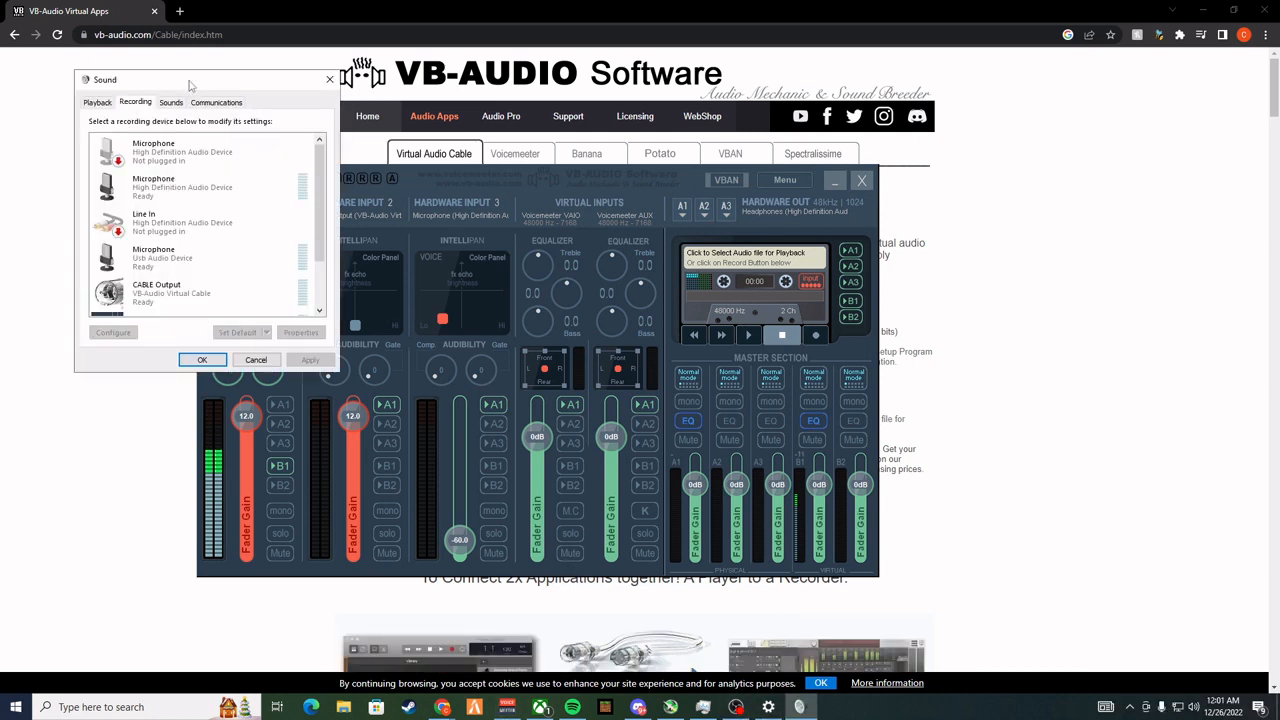
{"action": "left_click_drag", "start_coordinate": [290, 78], "coordinate": [702, 122]}
{"action": "scroll", "coordinate": [637, 320], "scroll_direction": "down", "scroll_amount": 2}
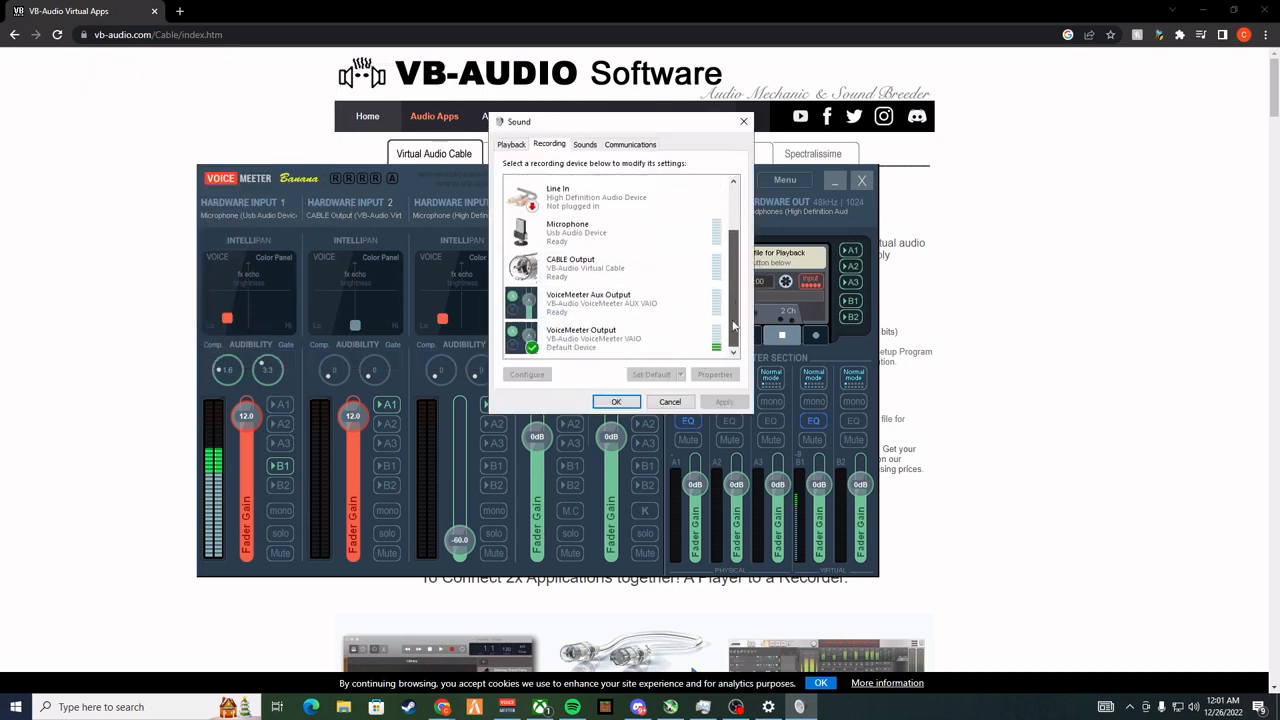
{"action": "scroll", "coordinate": [636, 341], "scroll_direction": "down", "scroll_amount": 1}
{"action": "left_click", "coordinate": [632, 340]}
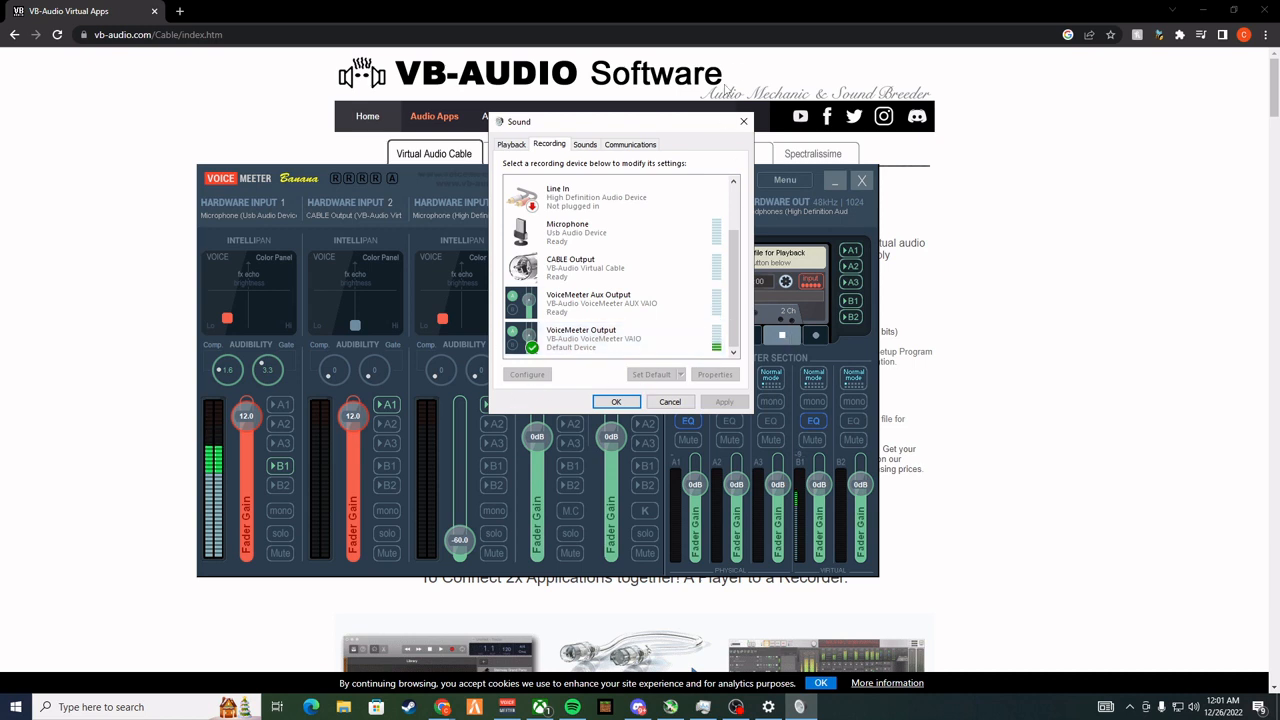
{"action": "left_click", "coordinate": [629, 145]}
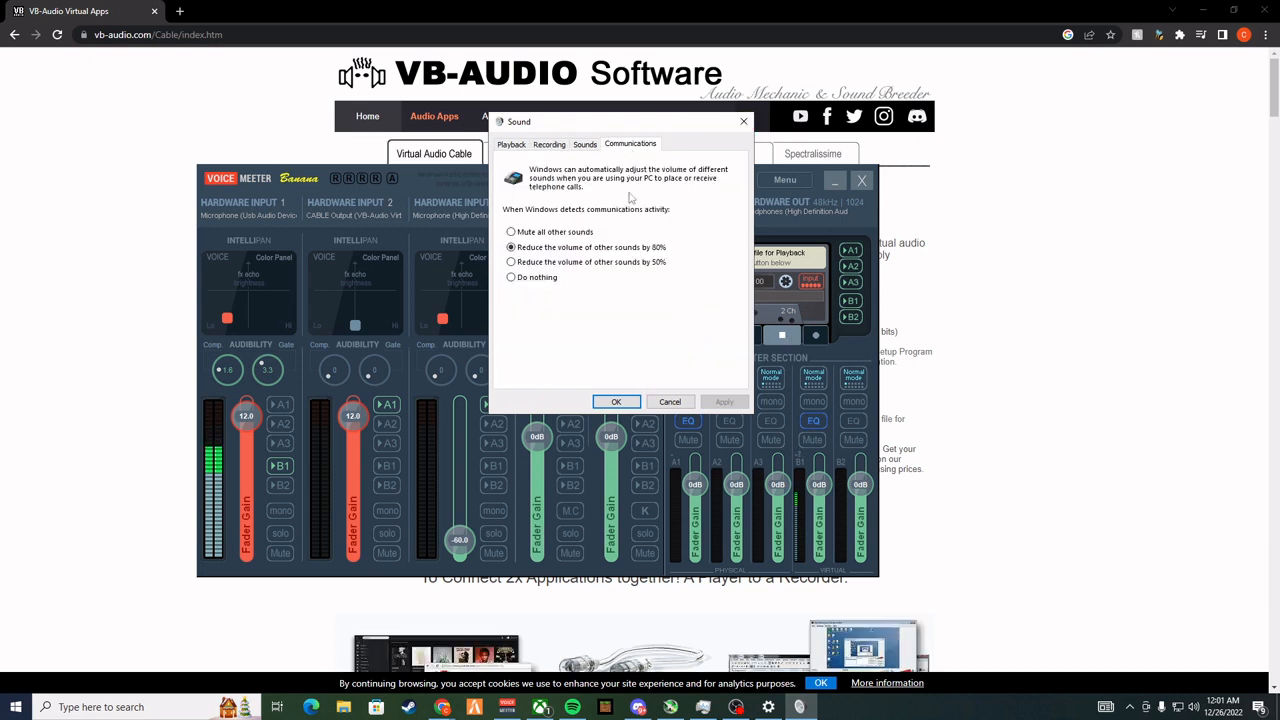
{"action": "left_click", "coordinate": [743, 121]}
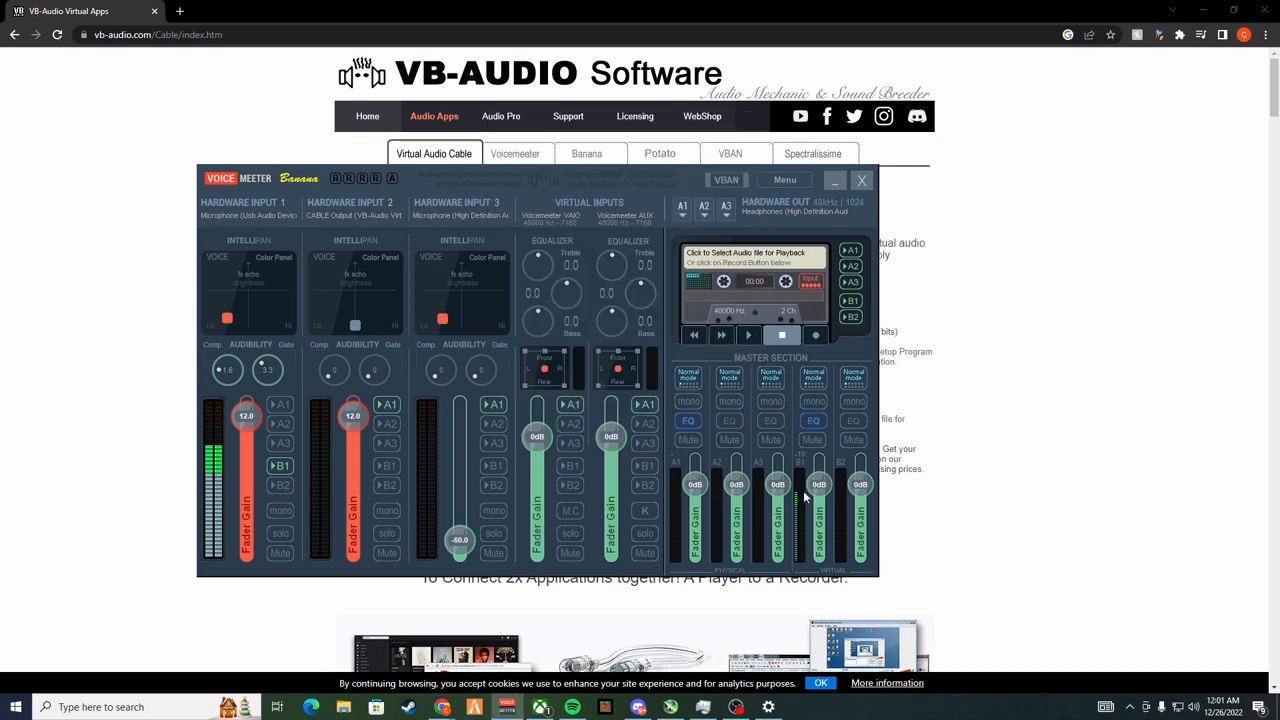